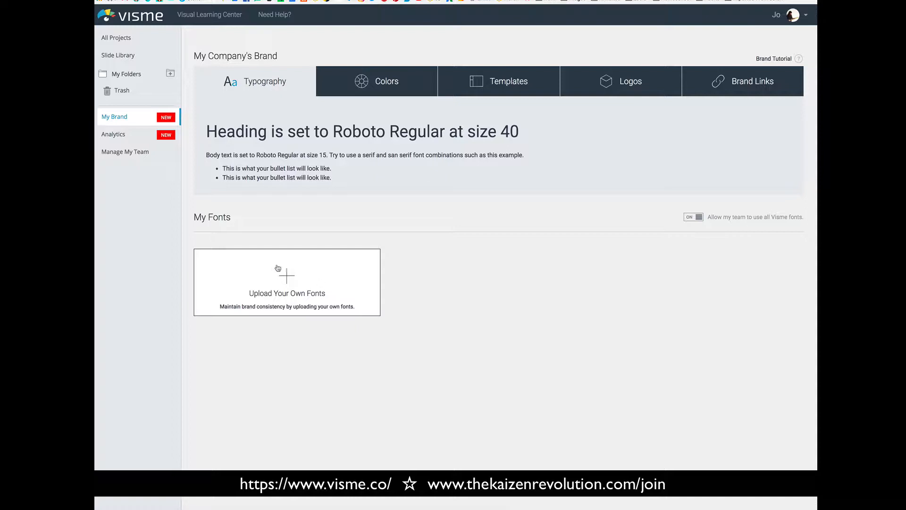
Step: Review the company brand's color, template, logo and link settings
left_click(380, 83)
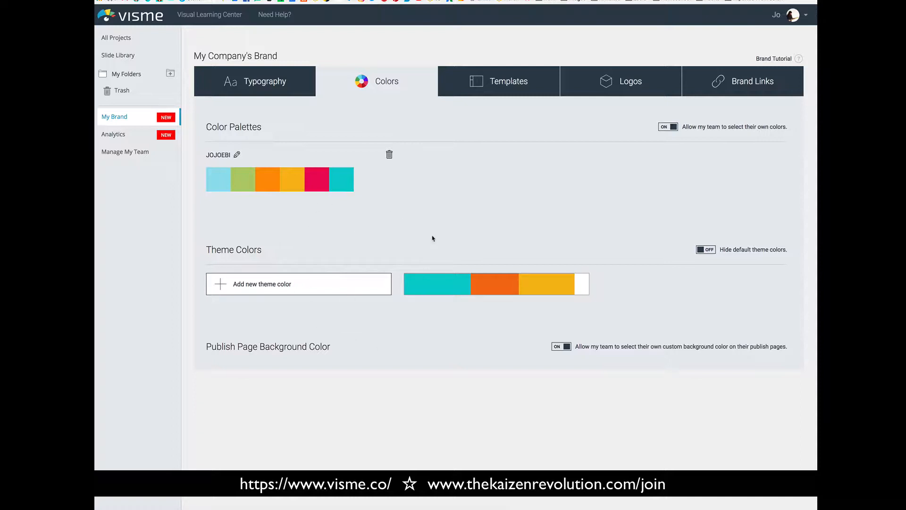
left_click(503, 83)
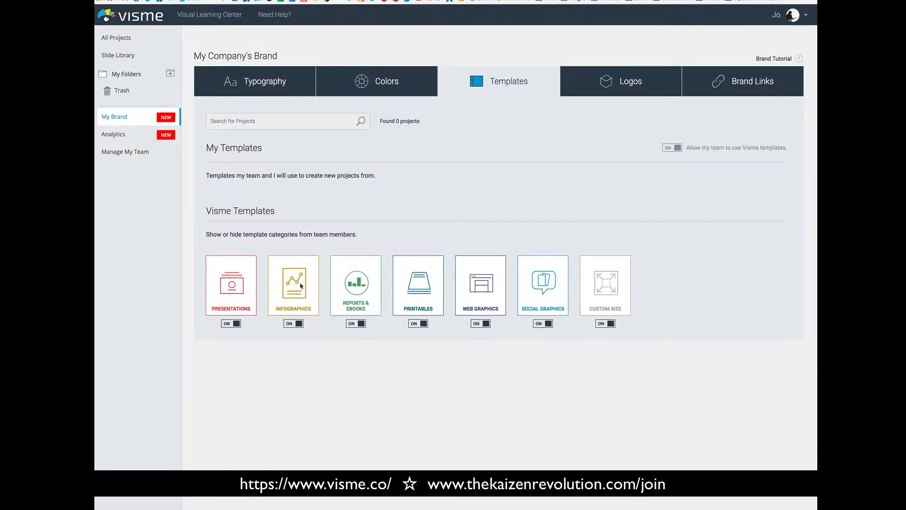
left_click(622, 80)
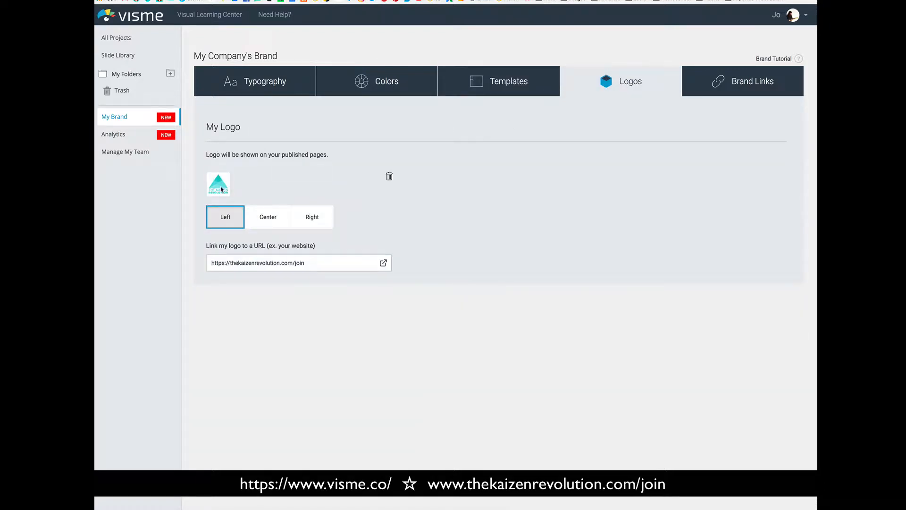
left_click(753, 88)
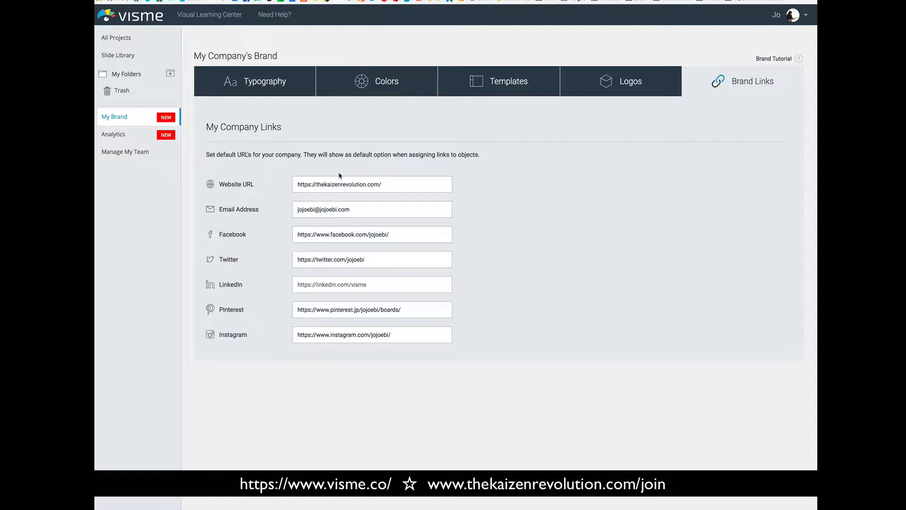
Step: Start a new project from the full project list and look through the featured infographic templates
left_click(104, 33)
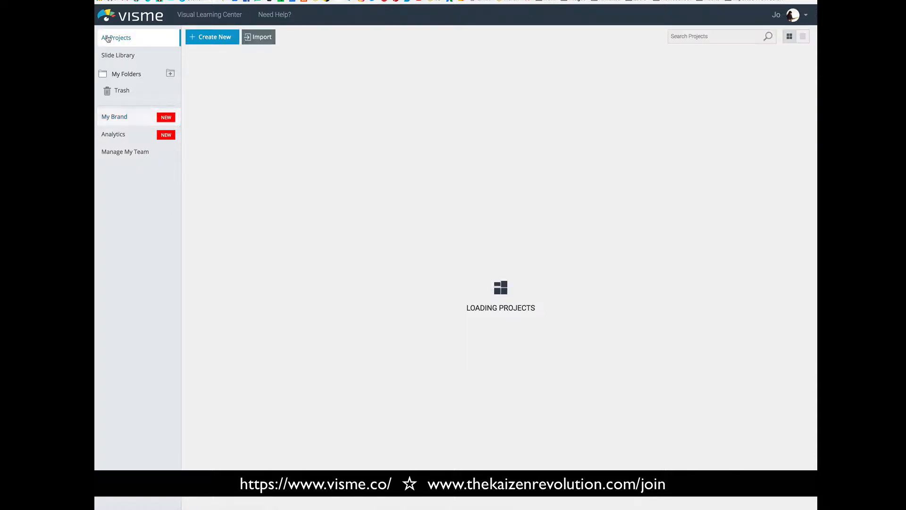
left_click(214, 38)
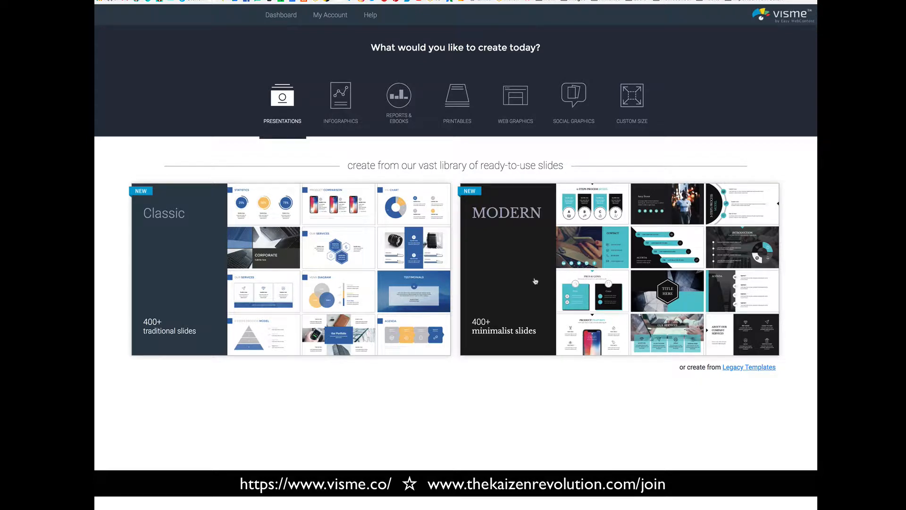
left_click(341, 101)
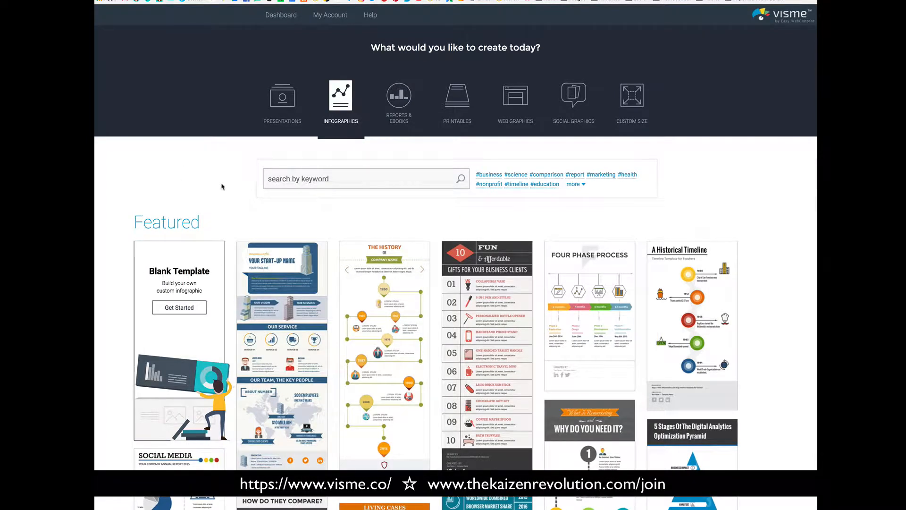
scroll(222, 187, "down", 12)
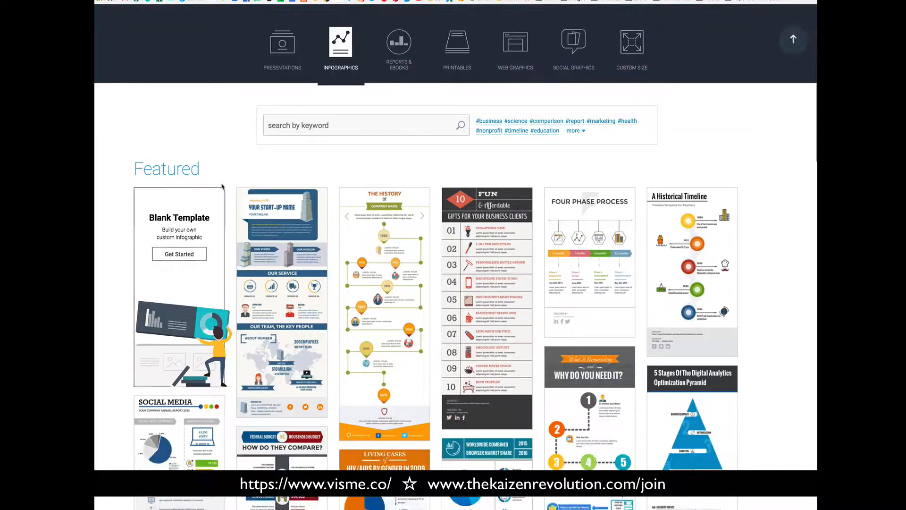
scroll(223, 186, "down", 9)
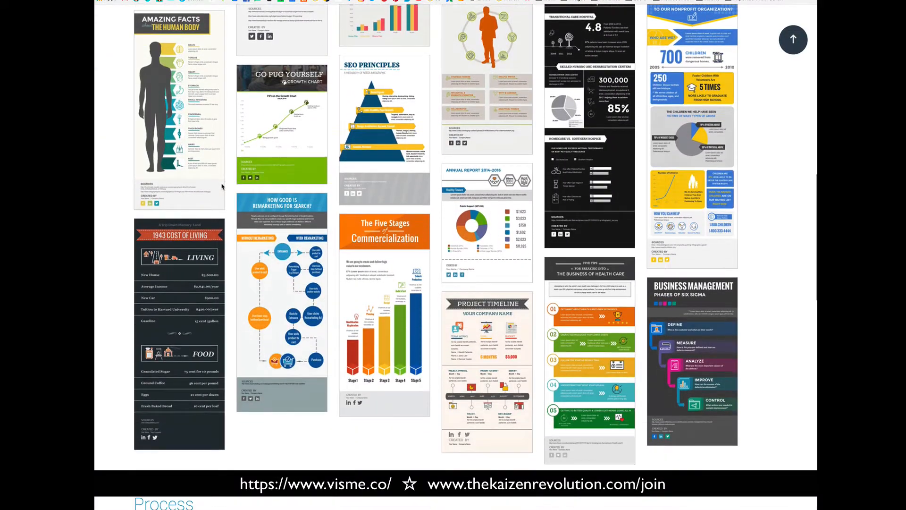
scroll(222, 187, "up", 10)
scroll(222, 187, "up", 15)
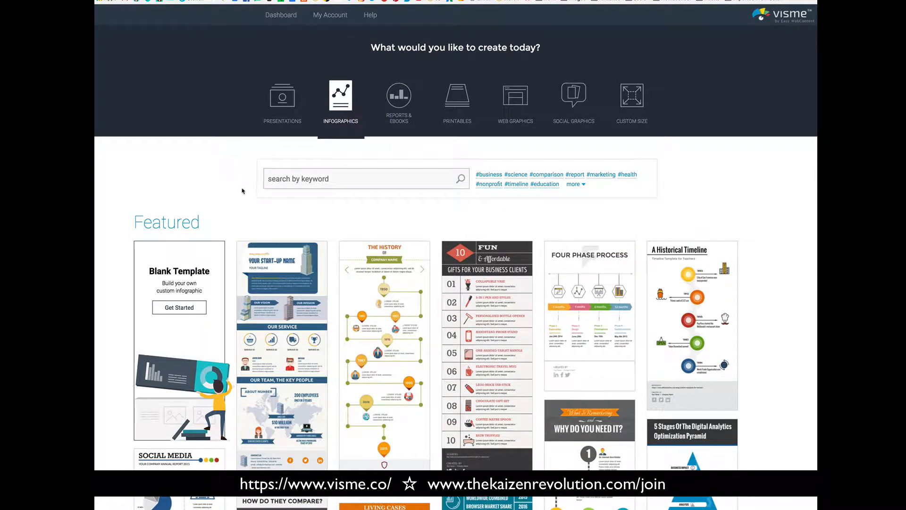
Step: Look over the template types offered for reports and ebooks, printables, and web graphics
left_click(398, 101)
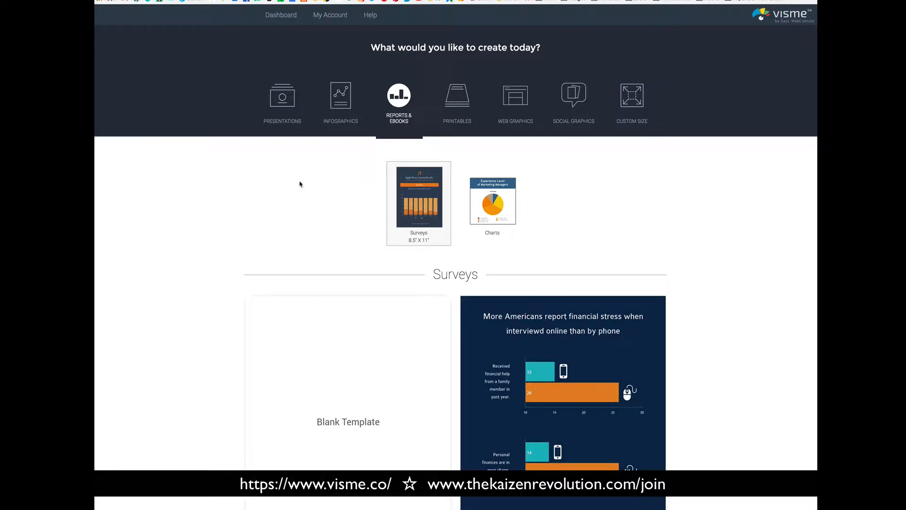
left_click(456, 96)
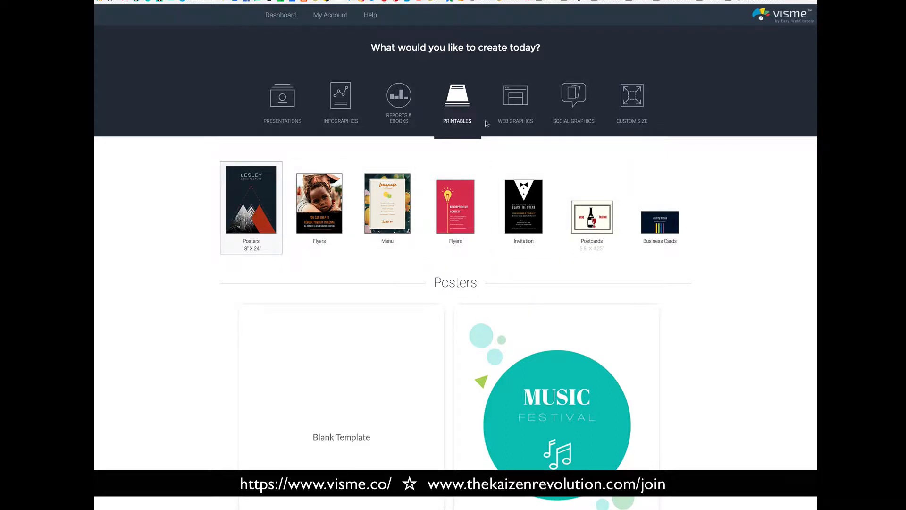
left_click(515, 102)
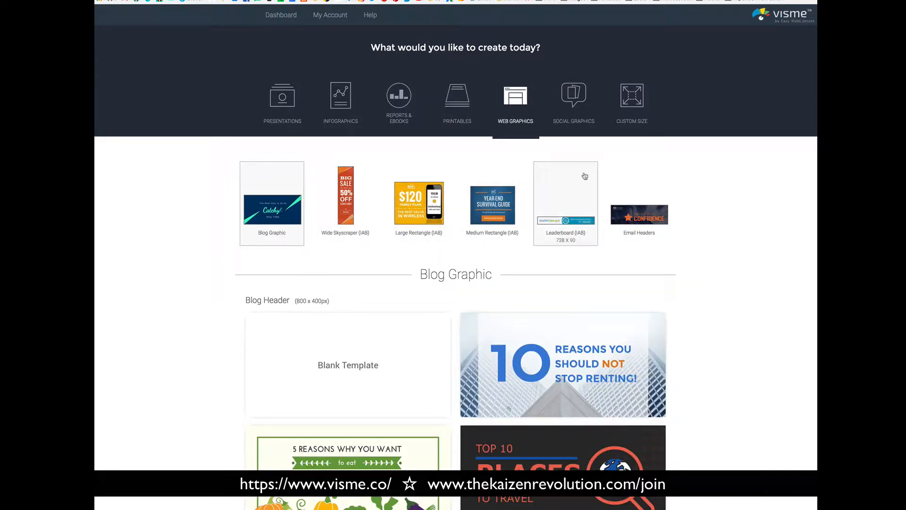
Step: Look over the social graphics templates for Facebook, Twitter, Google+ and YouTube
left_click(576, 102)
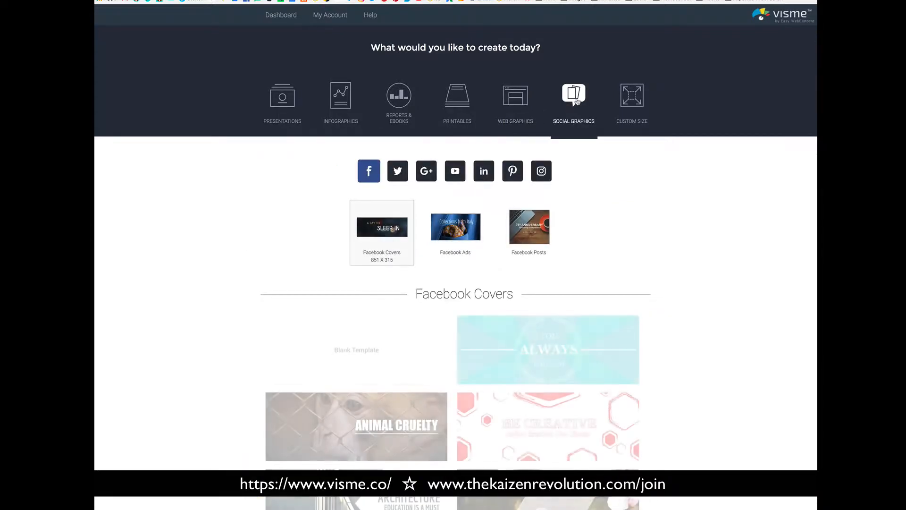
left_click(398, 171)
left_click(428, 177)
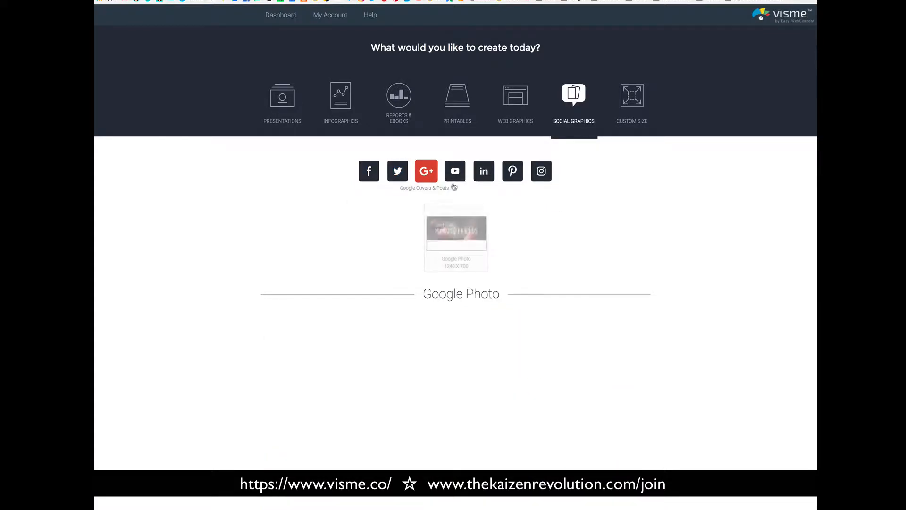
left_click(456, 174)
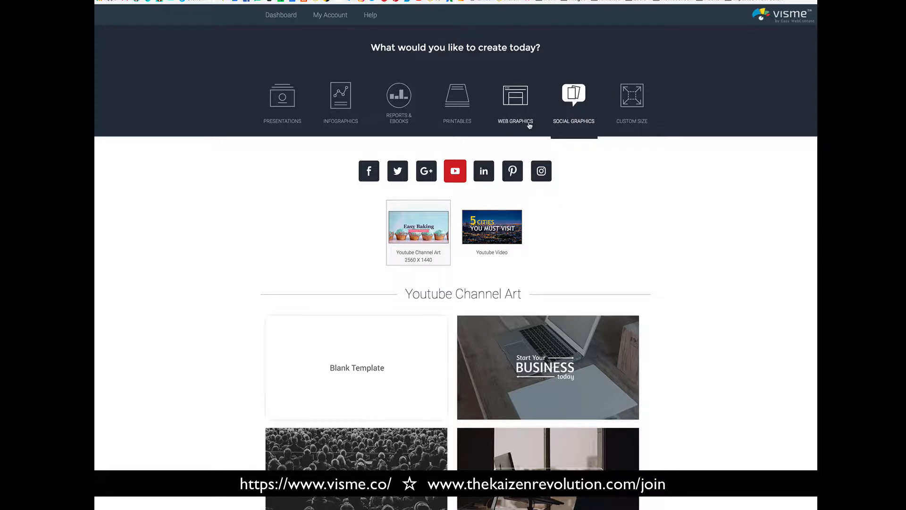
Step: Create a project from the "Summer Adventure Starts Now" template among the Facebook Posts social graphics
left_click(370, 171)
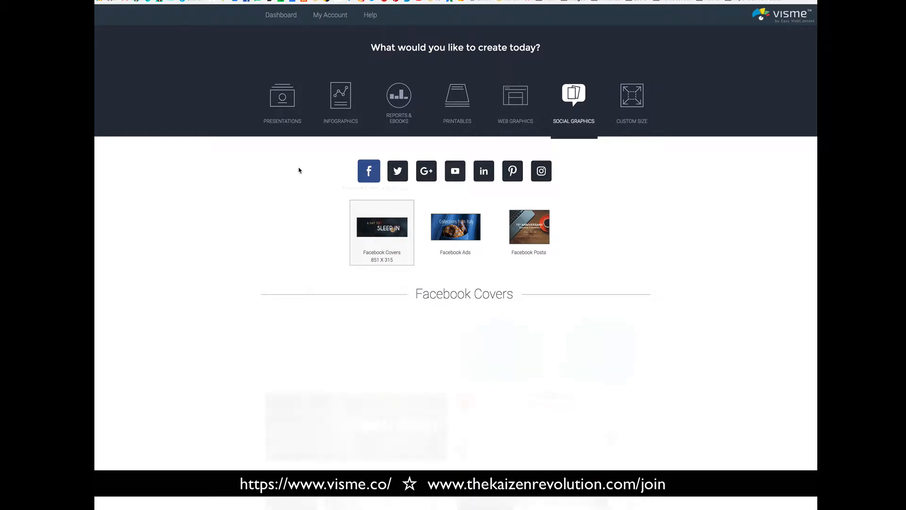
left_click(528, 232)
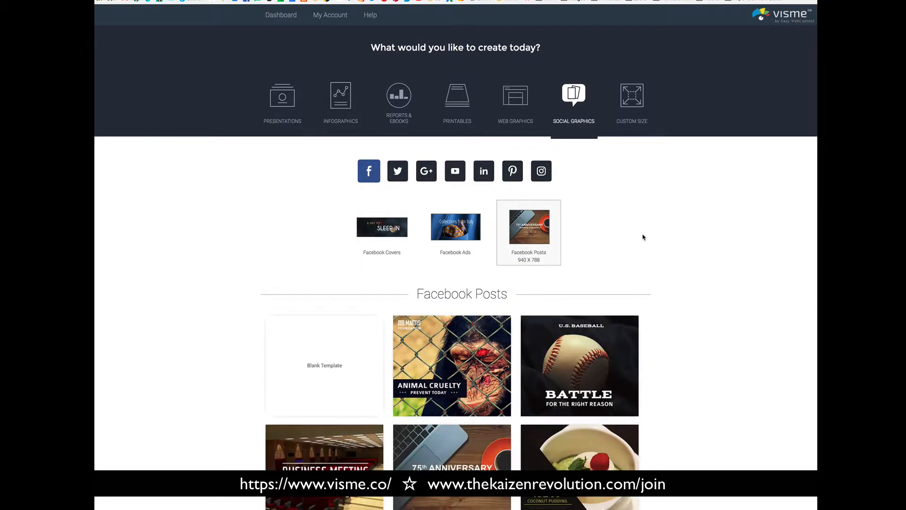
scroll(643, 237, "down", 7)
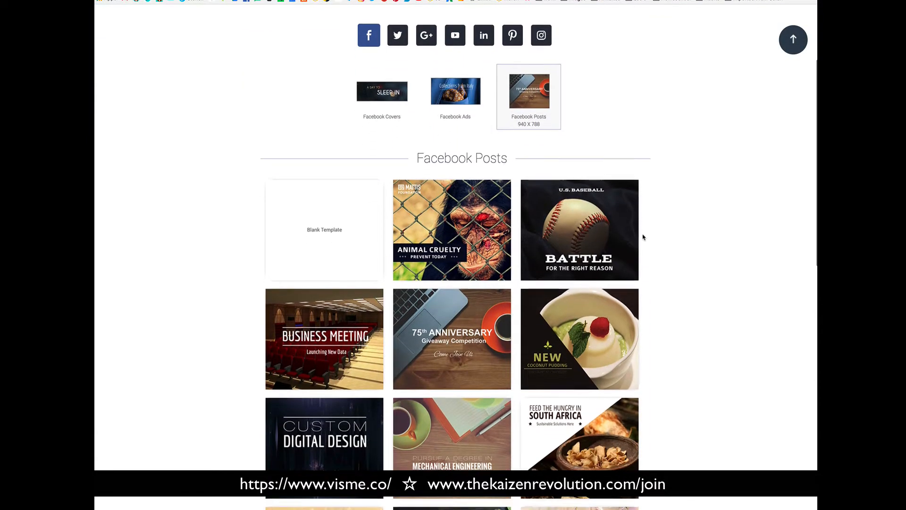
scroll(642, 236, "down", 4)
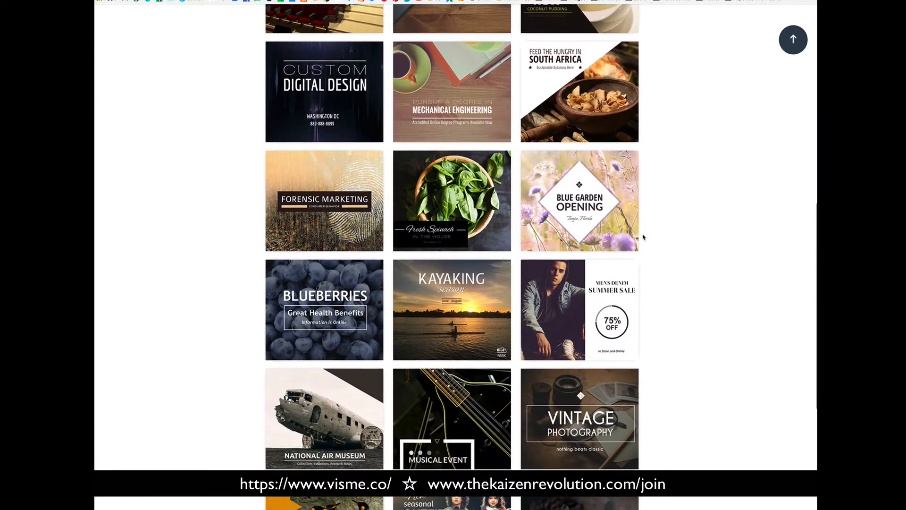
scroll(643, 237, "down", 4)
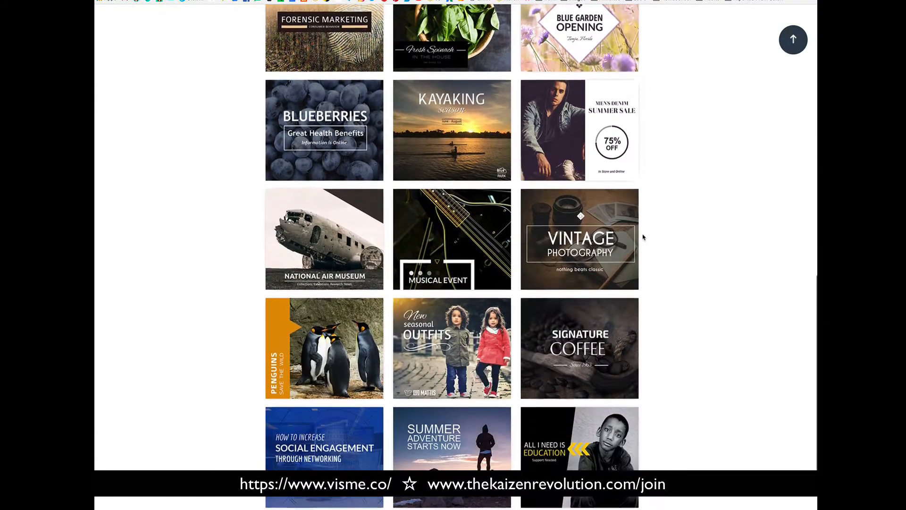
scroll(643, 237, "down", 2)
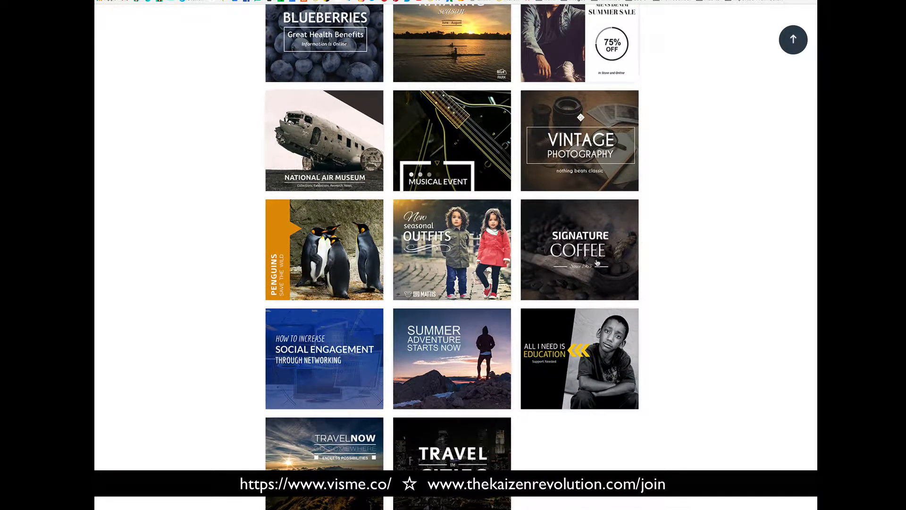
mouse_move(464, 396)
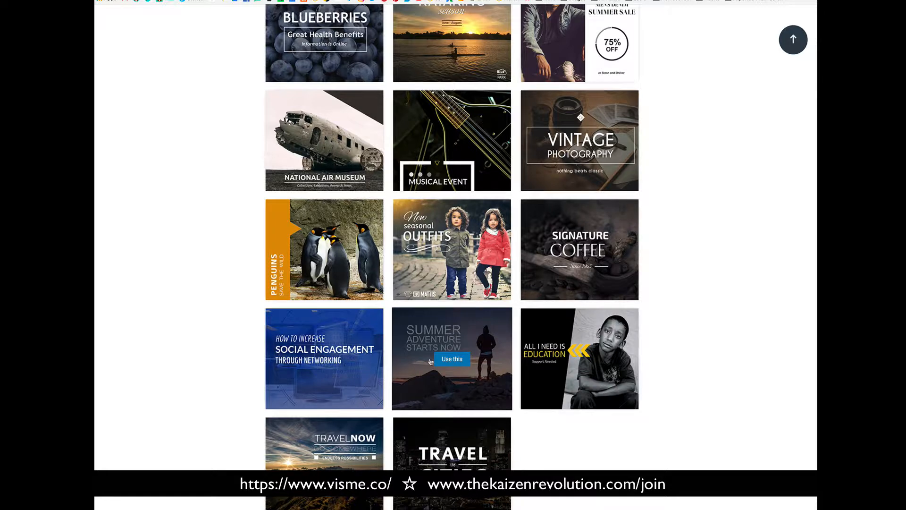
left_click(457, 360)
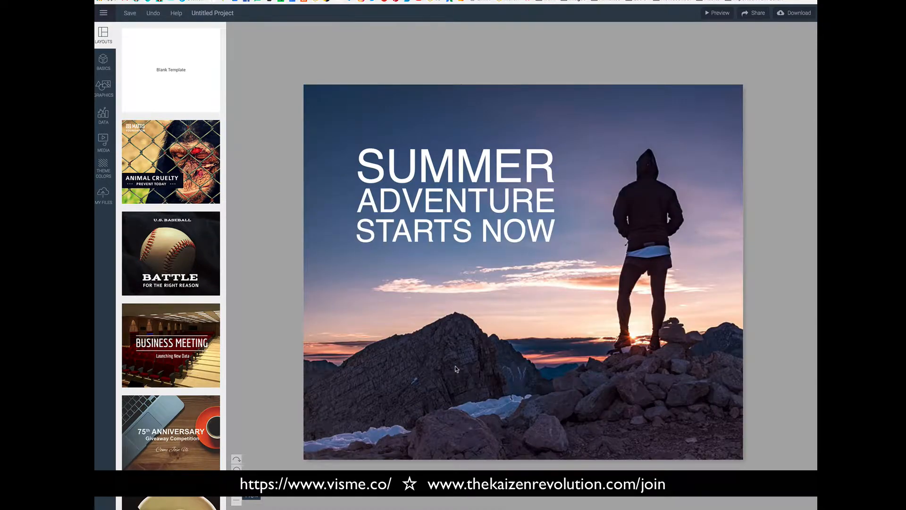
Step: Select all three "Summer Adventure Starts Now" text lines together and move them to the image's upper right corner
double_click(428, 184)
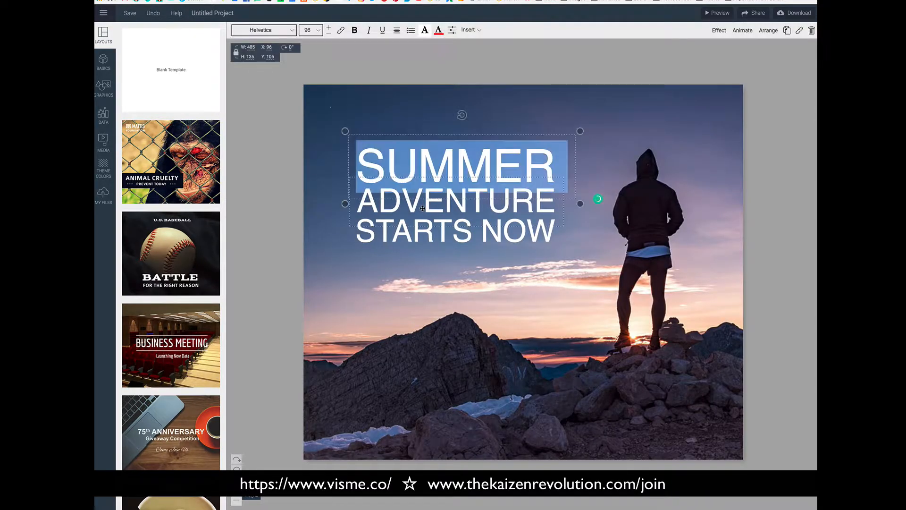
left_click(426, 202)
left_click(418, 235)
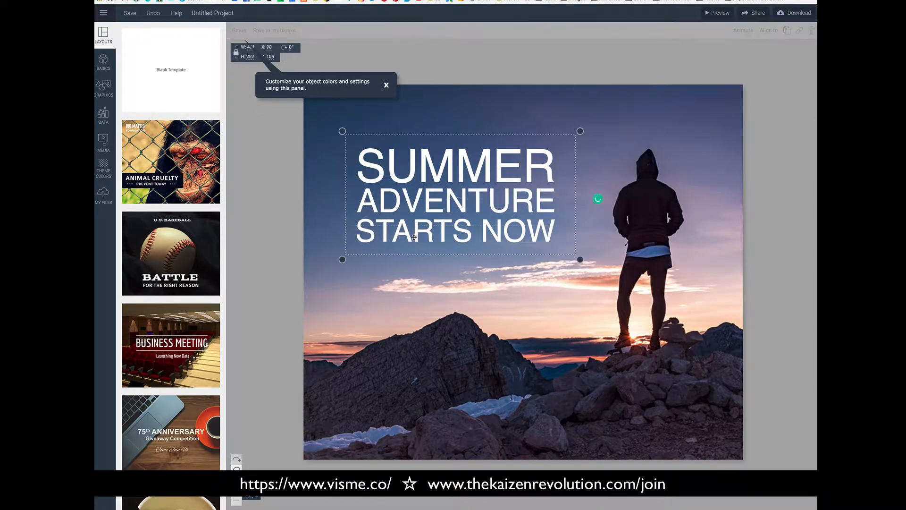
left_click_drag(418, 236, 594, 183)
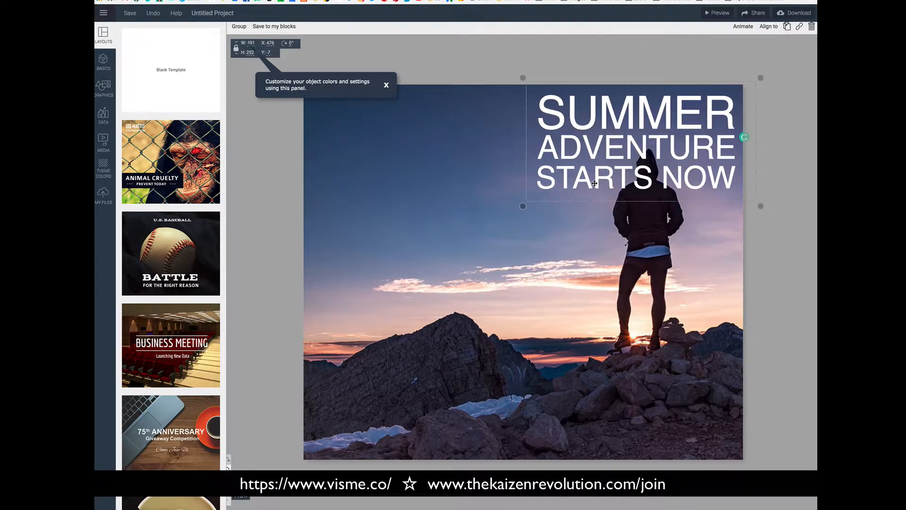
left_click(389, 334)
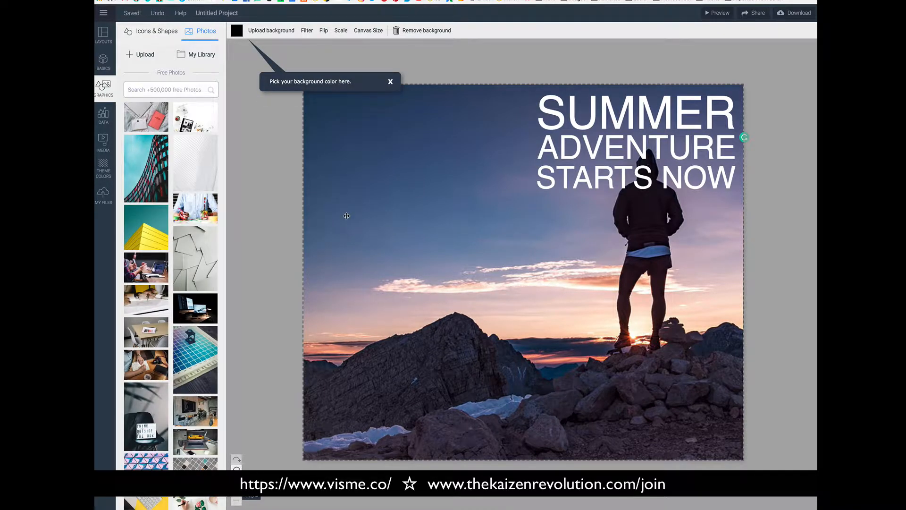
Step: Add a title text block to the canvas from the suggested basic content
left_click(104, 12)
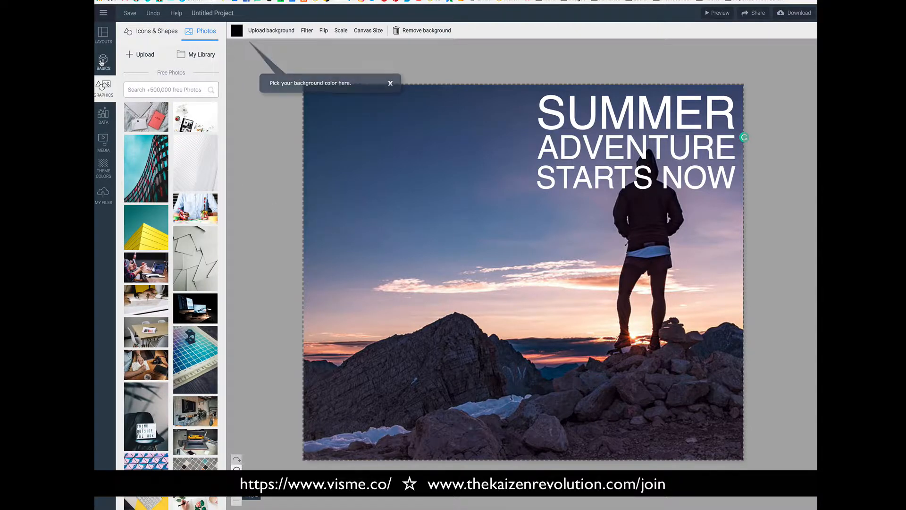
left_click(102, 61)
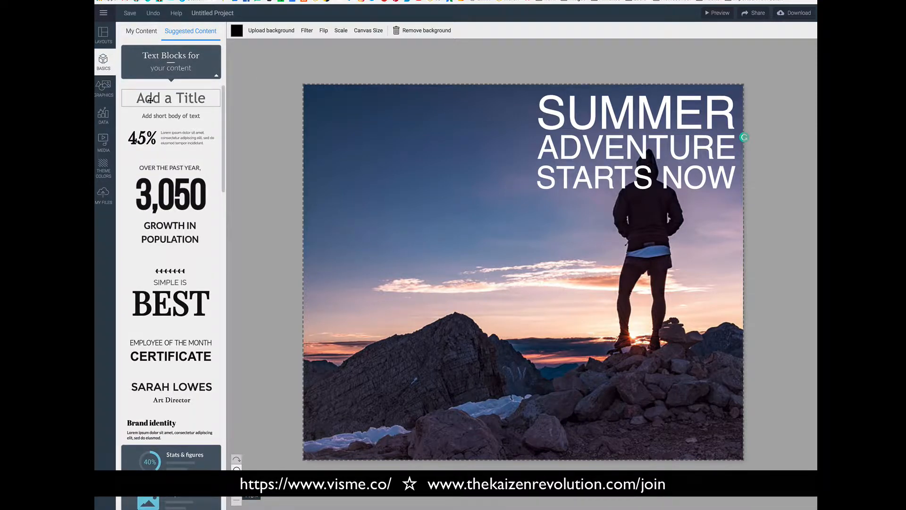
left_click(151, 98)
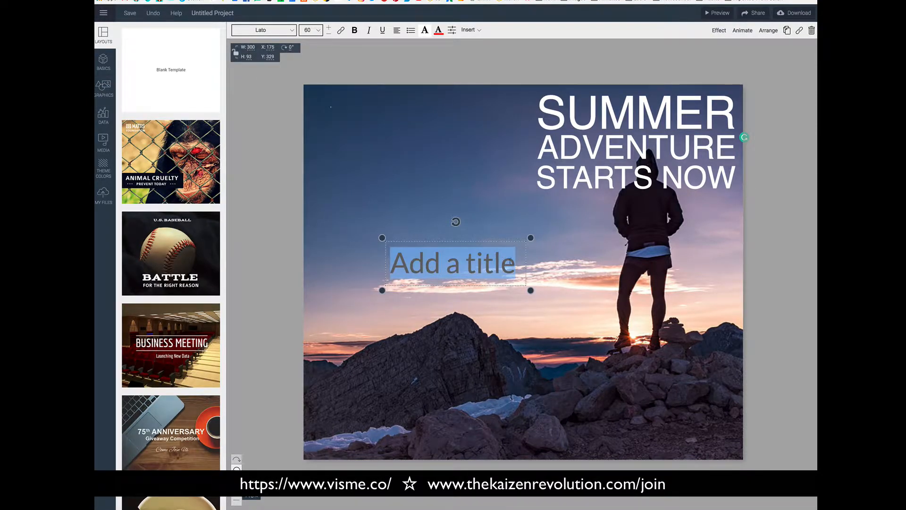
Step: Give the "Add a title" text a pink brand-color background and make its letters white
left_click_drag(516, 262, 390, 258)
left_click(427, 32)
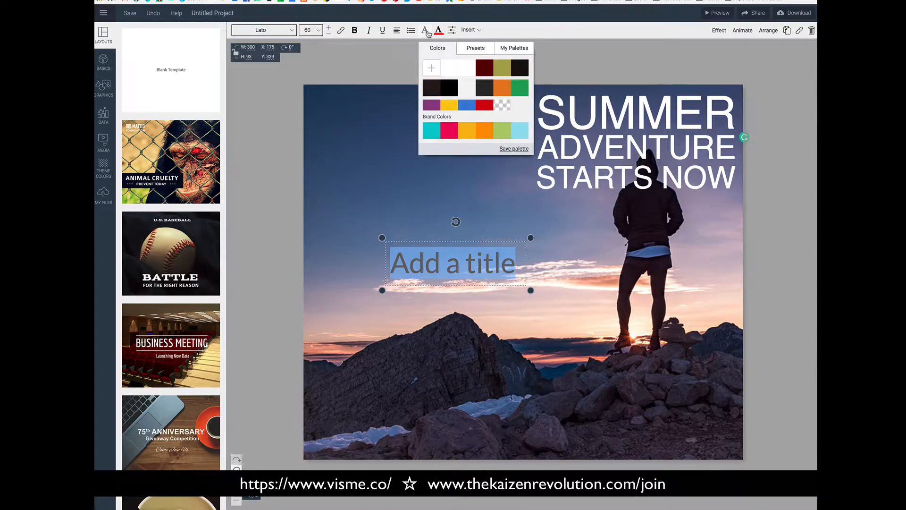
left_click(449, 131)
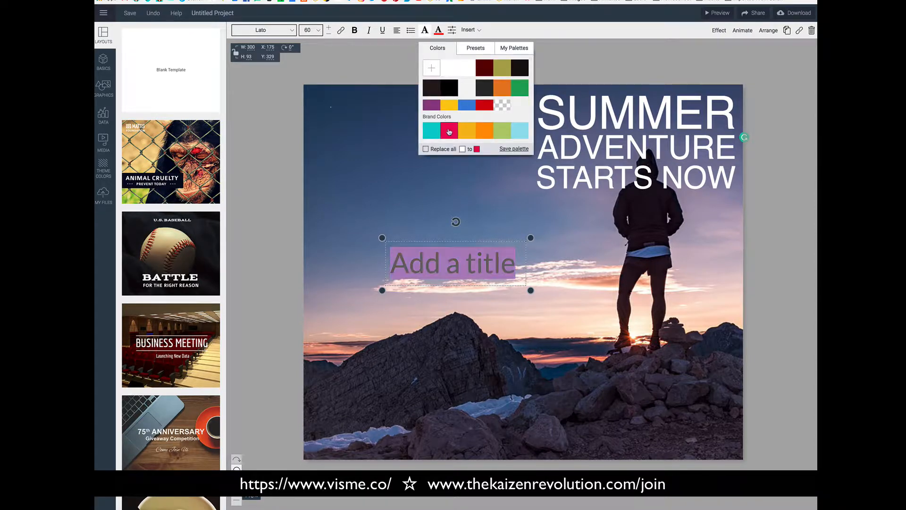
left_click(438, 31)
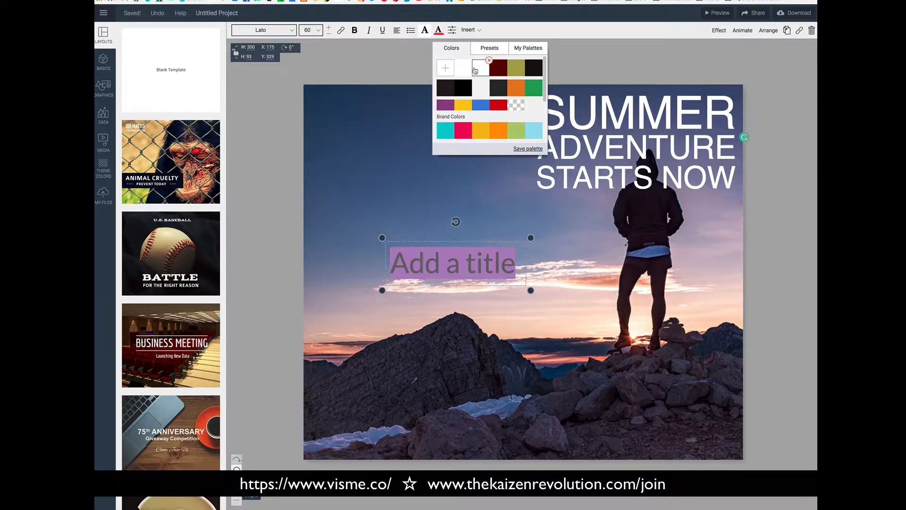
left_click(476, 70)
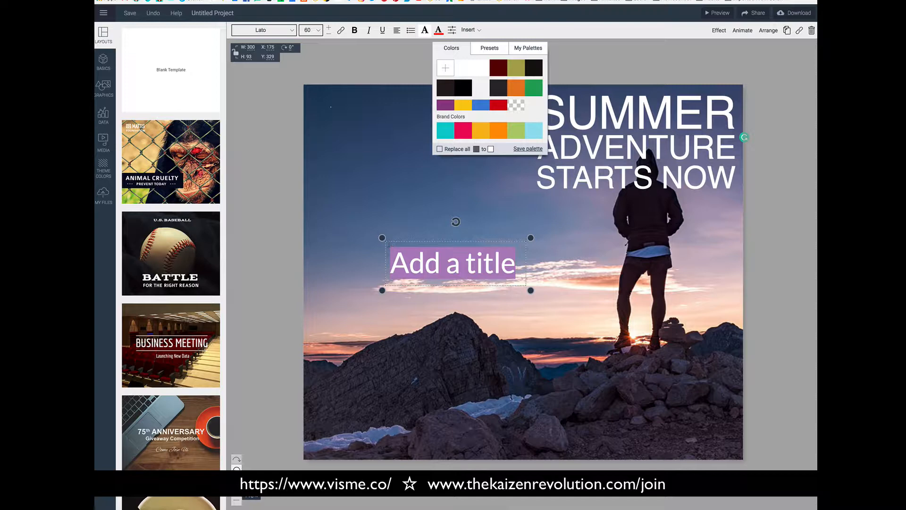
Step: Place the pink "Add a title" text under "STARTS NOW" and right-align all four text lines just inside the image's right edge
left_click_drag(383, 243, 603, 193)
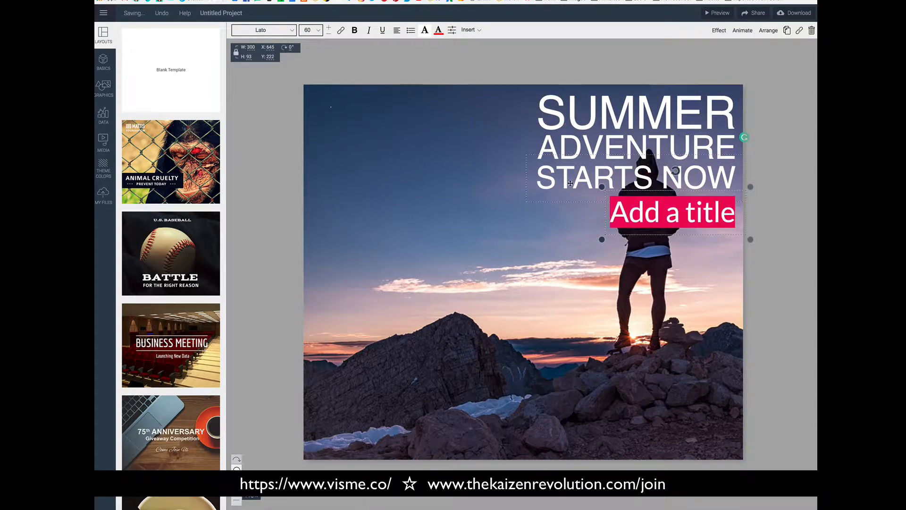
left_click(563, 141)
left_click(560, 112, "shift")
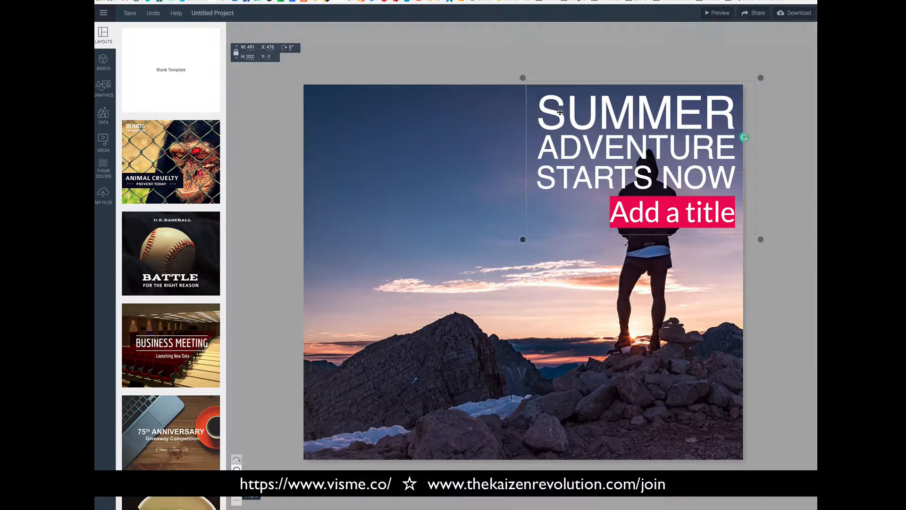
left_click(767, 31)
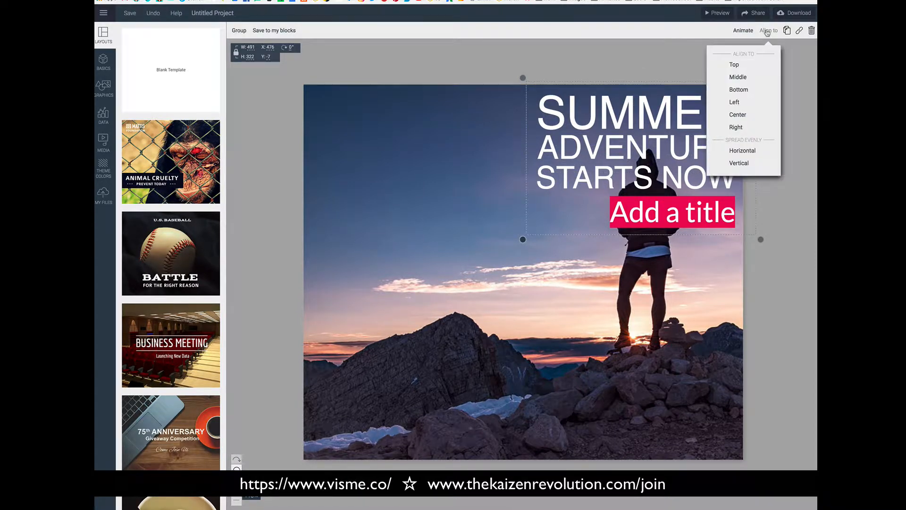
left_click(740, 127)
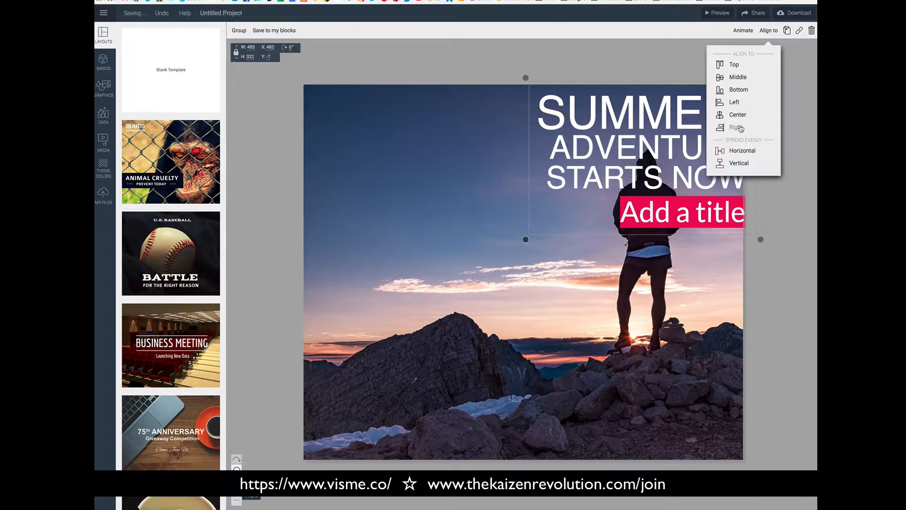
left_click_drag(616, 116, 614, 116)
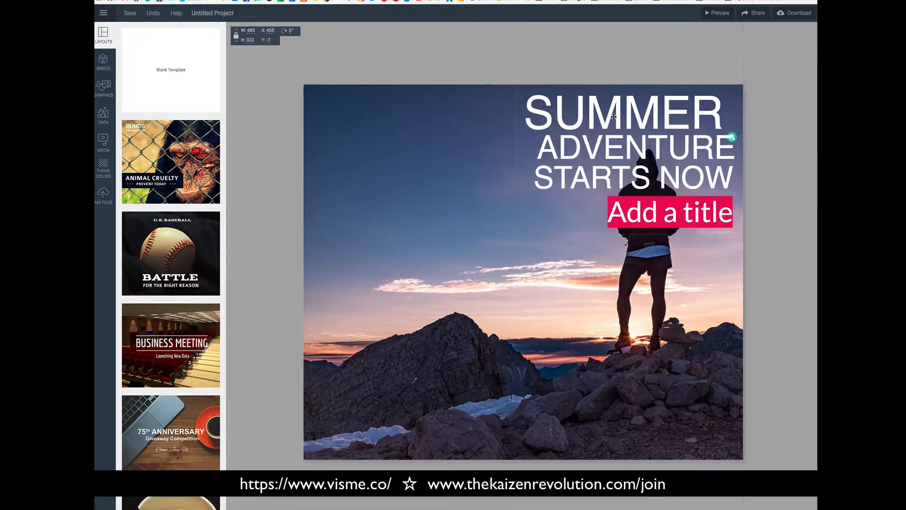
Step: Remove the trailing space after the word "SUMMER" in the top text line
left_click(731, 112)
left_click(730, 112)
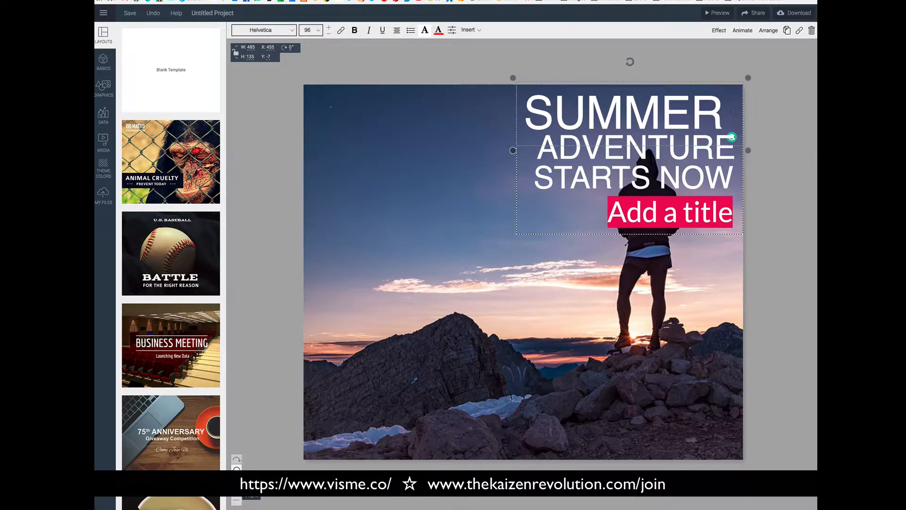
key("BackSpace")
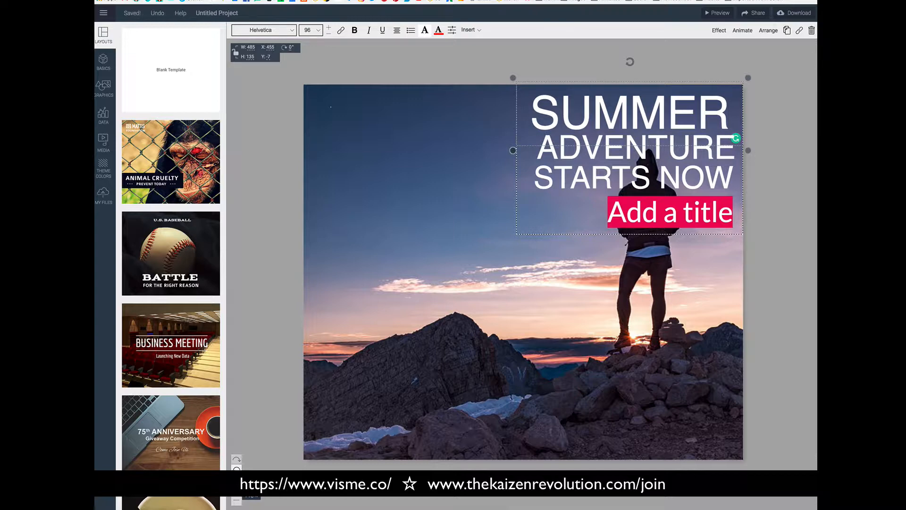
left_click(784, 123)
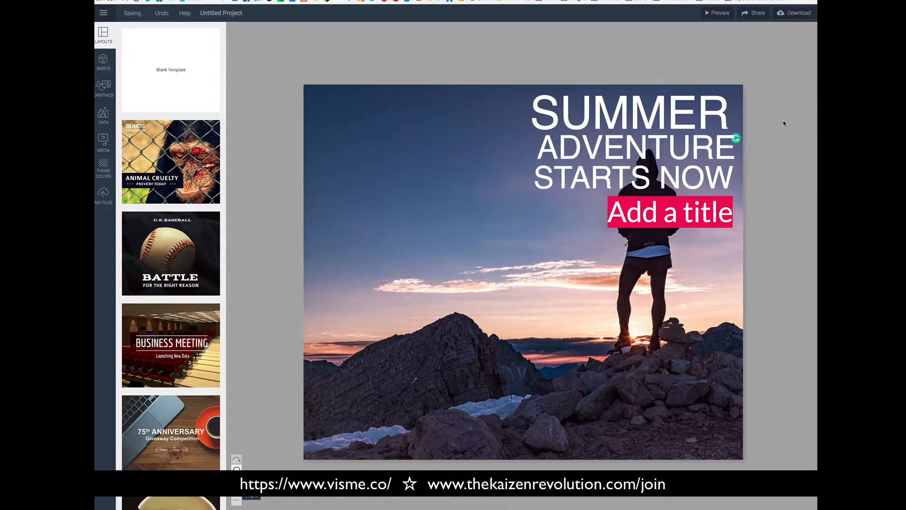
Step: Change the font of the "SUMMER" line to Raleway
left_click(698, 117)
left_click(729, 111)
left_click_drag(730, 111, 540, 114)
left_click(269, 29)
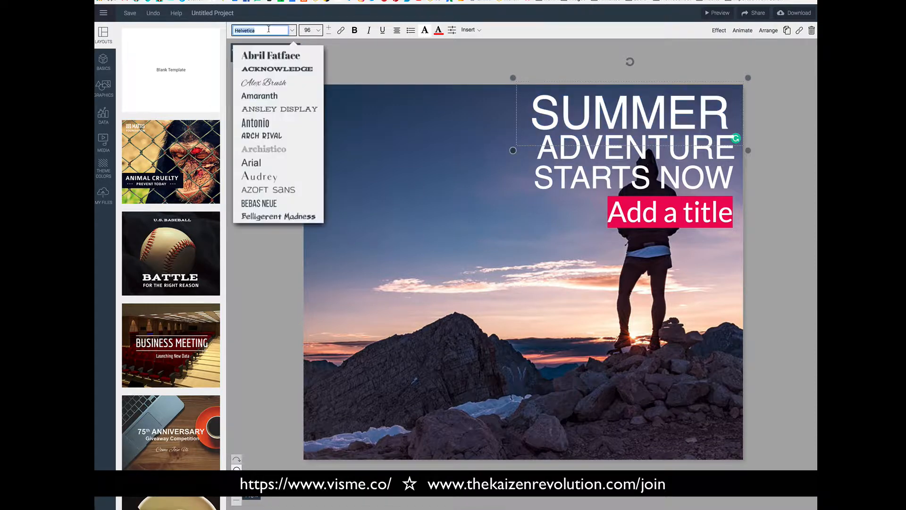
scroll(257, 174, "down", 15)
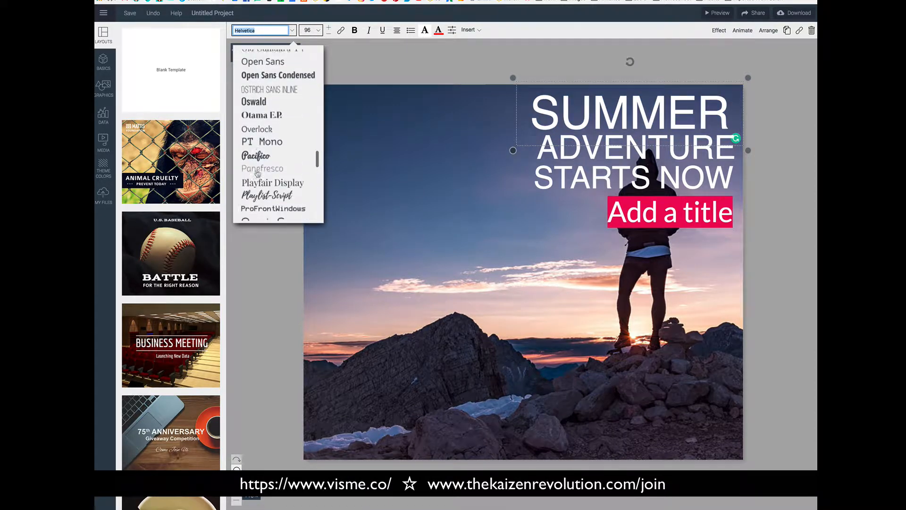
scroll(258, 174, "down", 2)
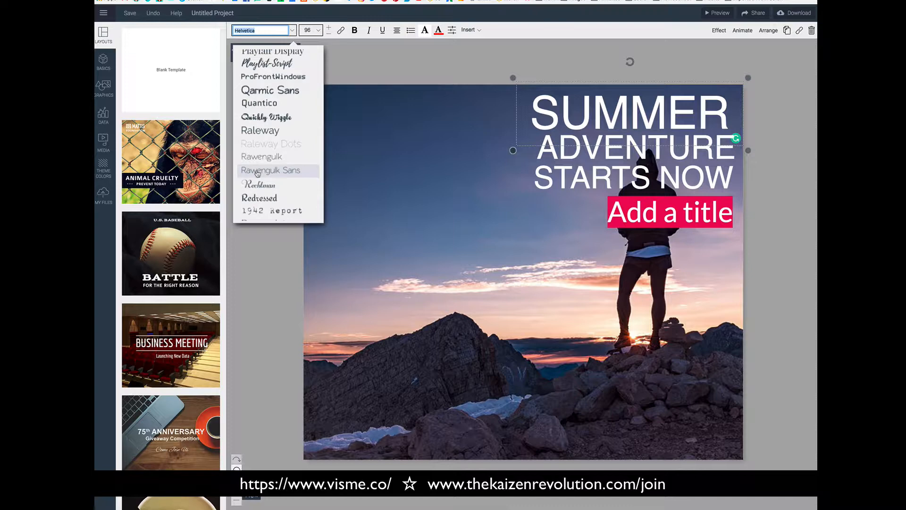
scroll(258, 174, "down", 3)
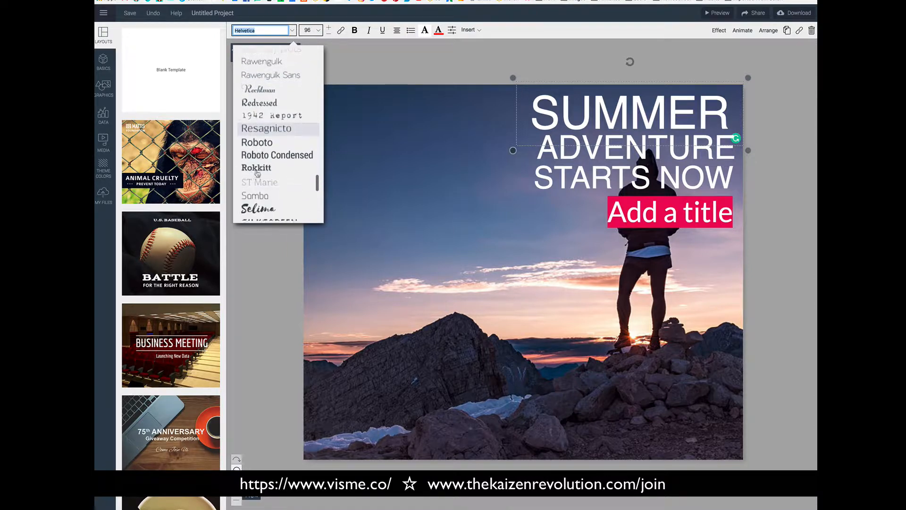
scroll(258, 174, "up", 3)
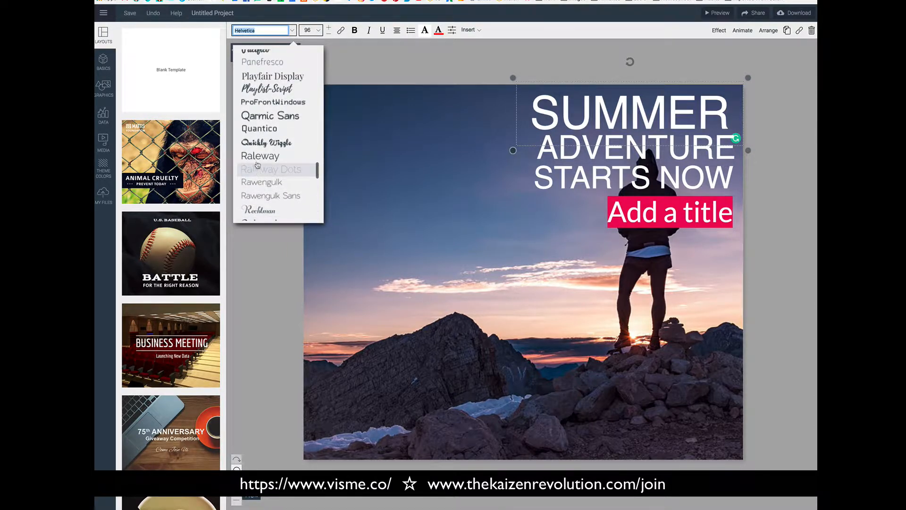
left_click(258, 156)
Step: Change the font of the "ADVENTURE" line to Raleway
left_click(715, 147)
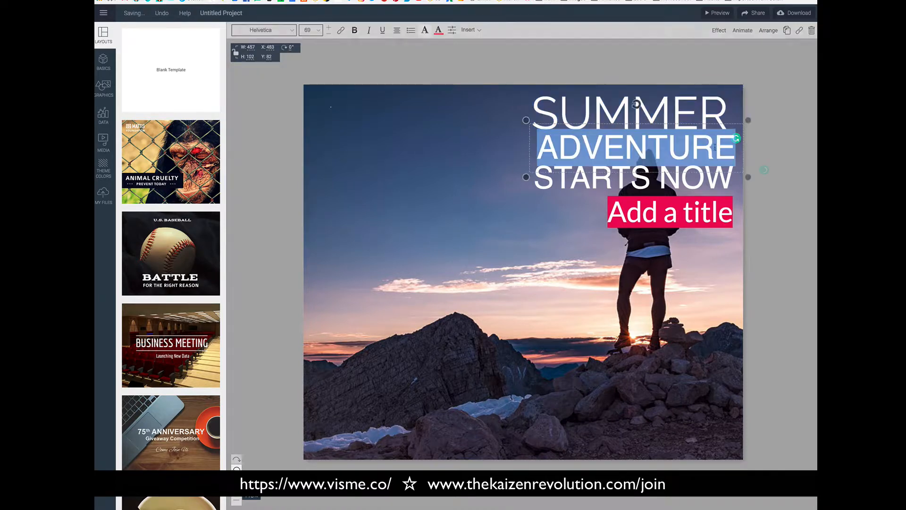
left_click(274, 30)
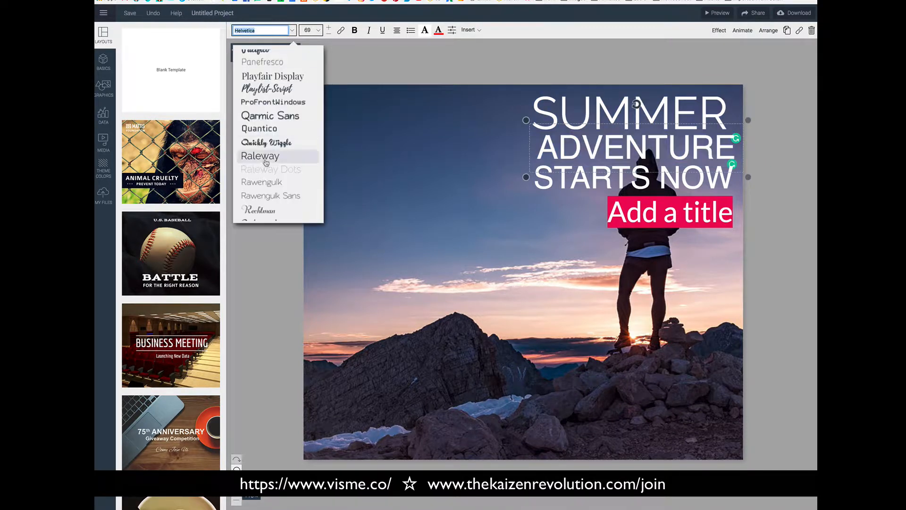
scroll(266, 163, "down", 8)
scroll(266, 163, "up", 6)
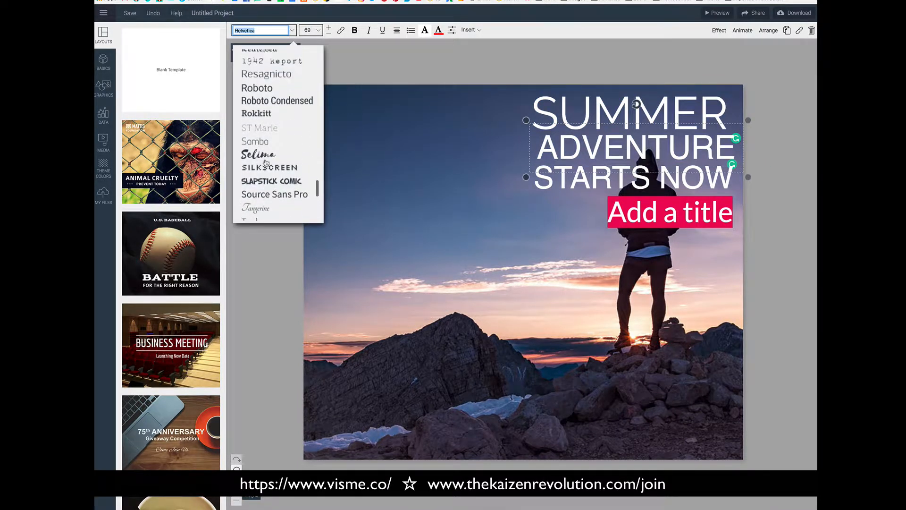
scroll(266, 163, "up", 3)
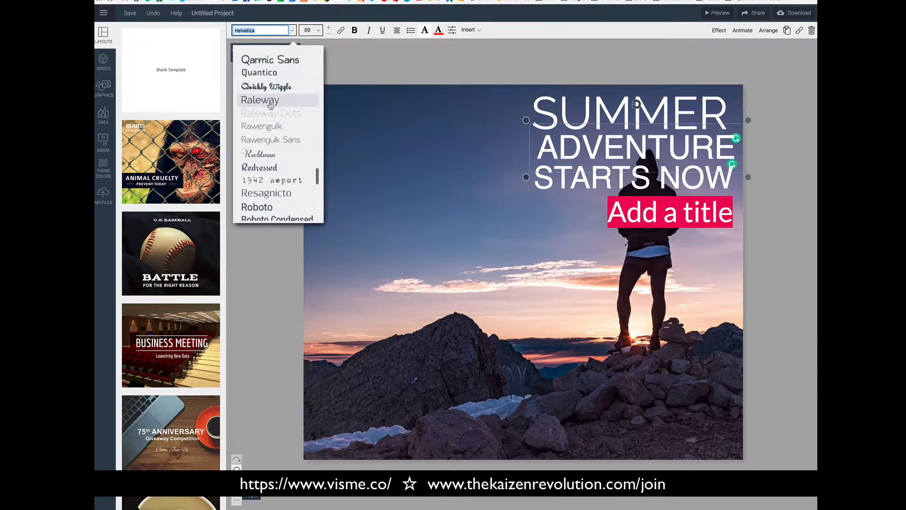
left_click(271, 104)
Step: Change the font of the "STARTS NOW" line to Raleway and deselect the text
double_click(722, 178)
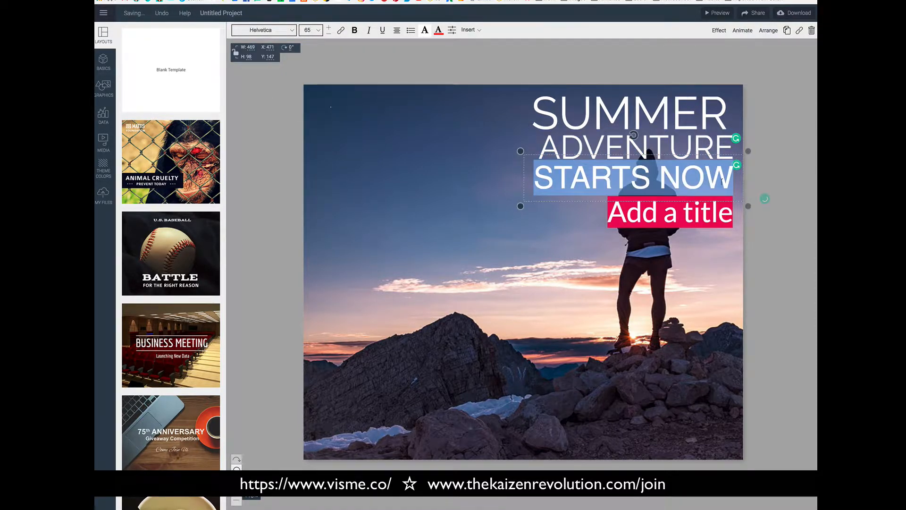
left_click(267, 29)
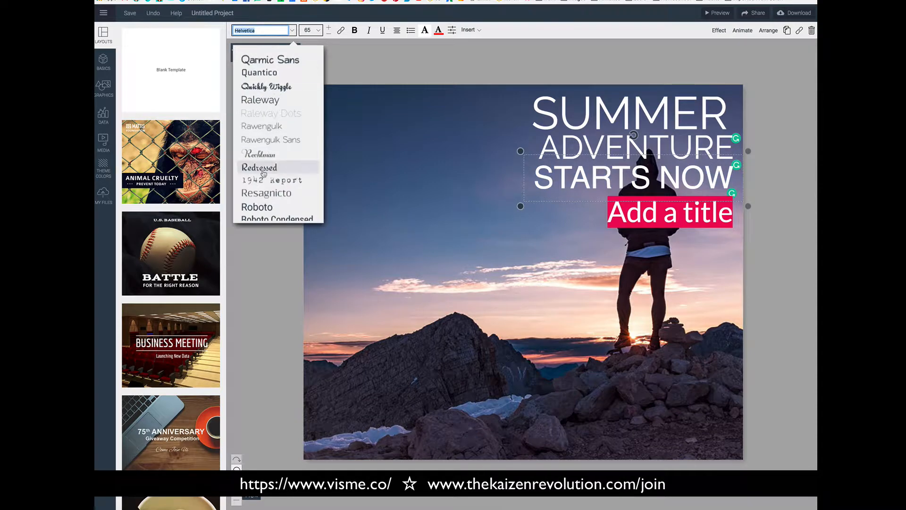
scroll(263, 173, "down", 10)
scroll(263, 173, "up", 5)
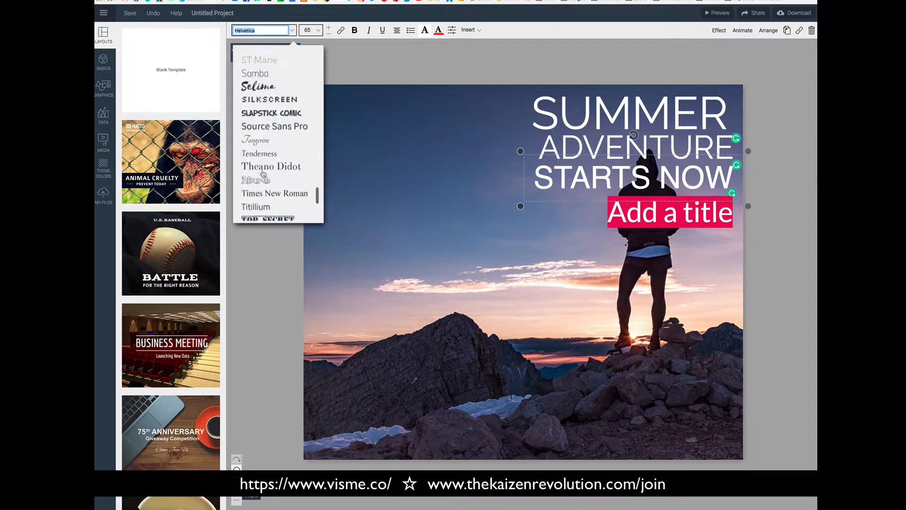
scroll(263, 173, "up", 1)
scroll(263, 173, "up", 3)
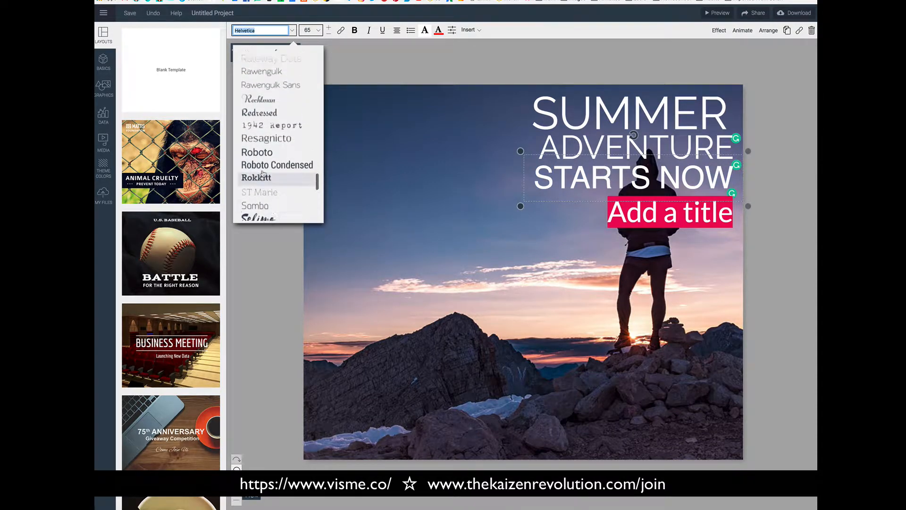
scroll(263, 174, "up", 1)
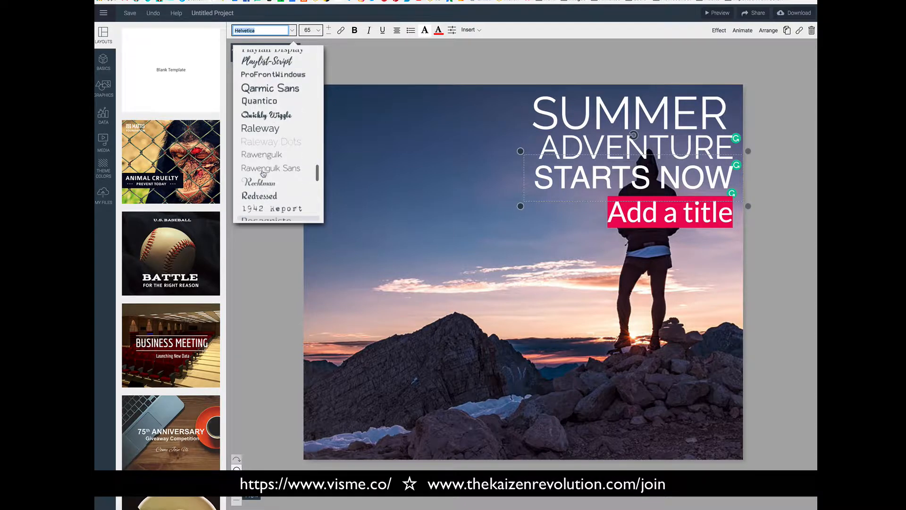
left_click(260, 128)
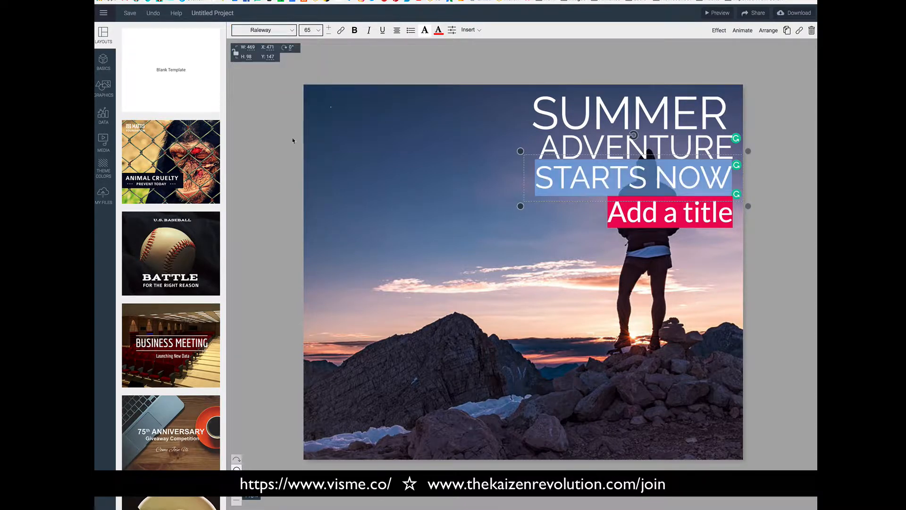
left_click(540, 222)
left_click(540, 222)
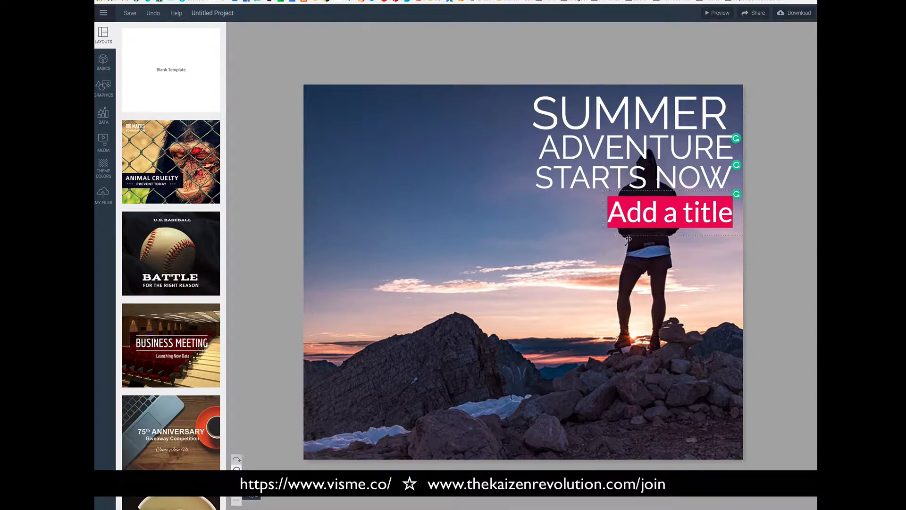
Step: Add the round fist logo from the personal media library to the canvas
left_click(336, 285)
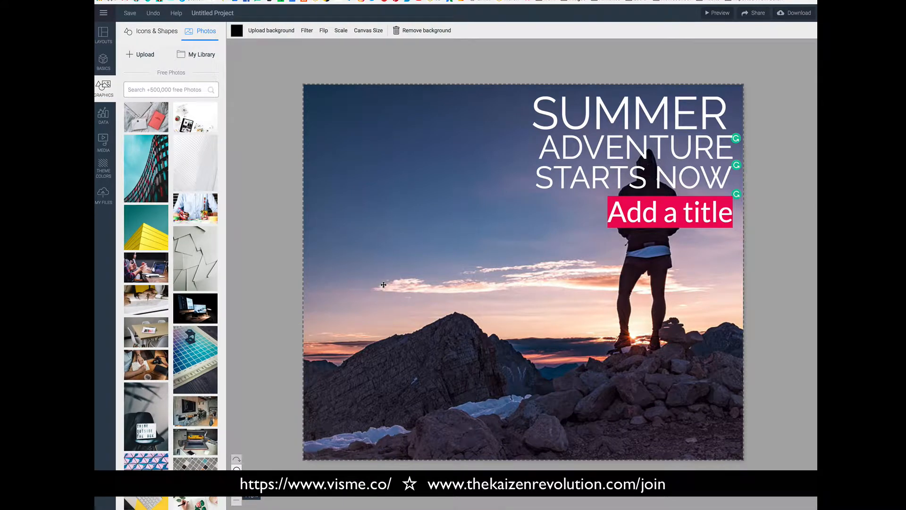
left_click(199, 55)
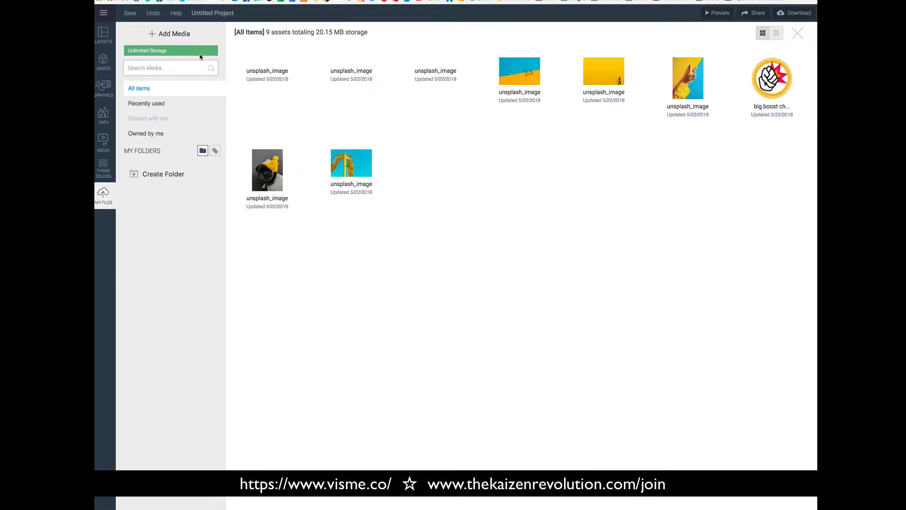
mouse_move(772, 90)
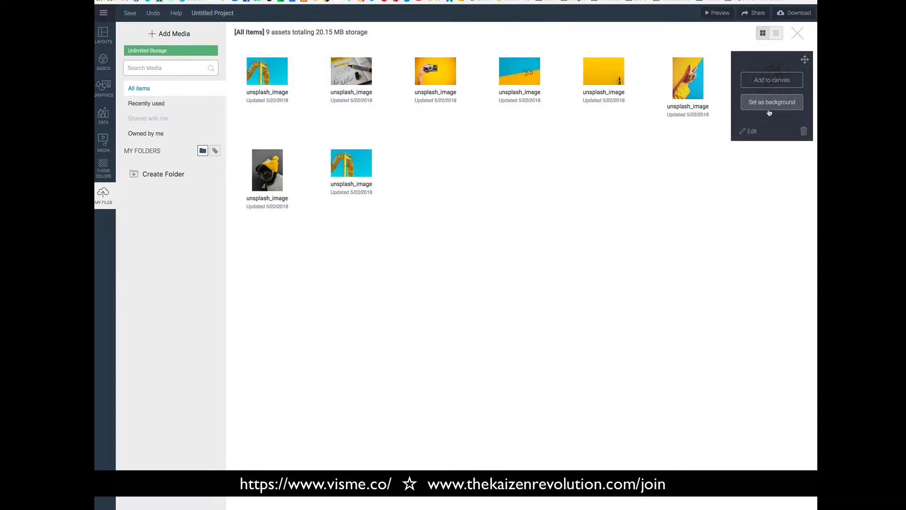
left_click(766, 80)
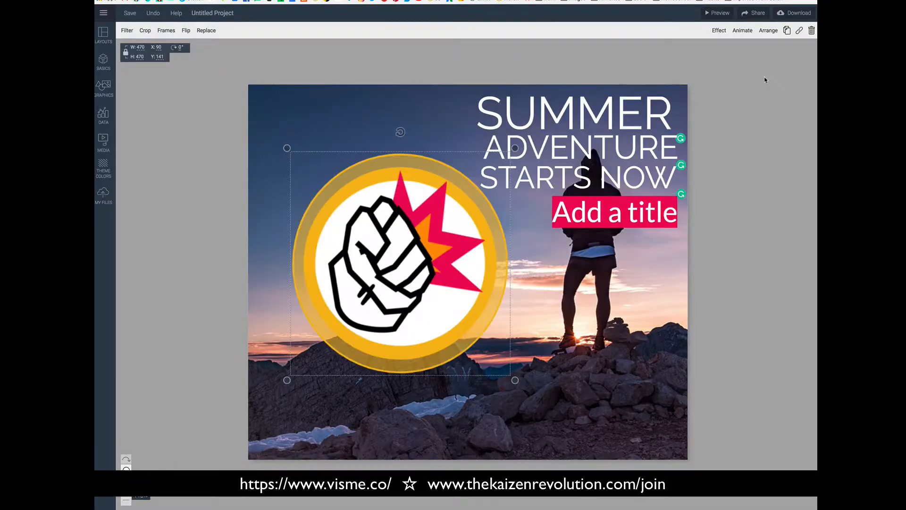
Step: Shrink the fist logo to about 142 by 142 and place it in the image's lower left corner
left_click_drag(513, 149, 384, 305)
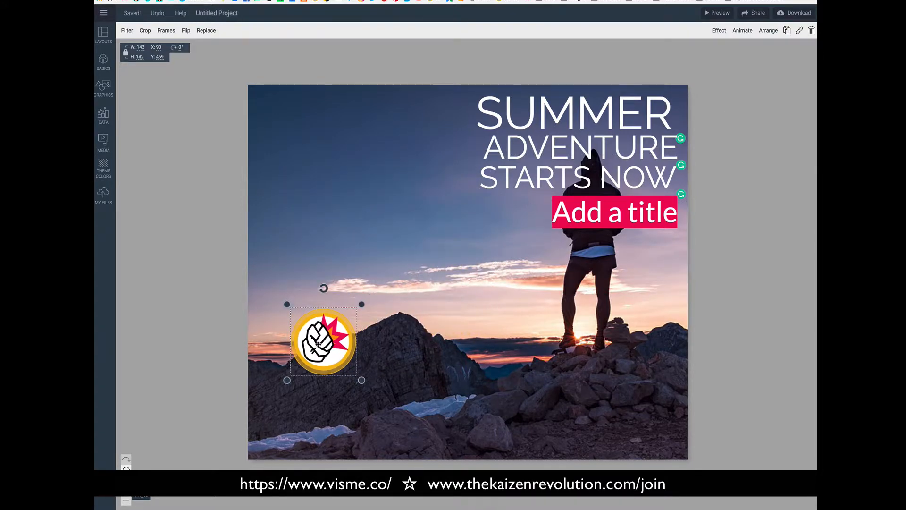
left_click_drag(317, 341, 283, 418)
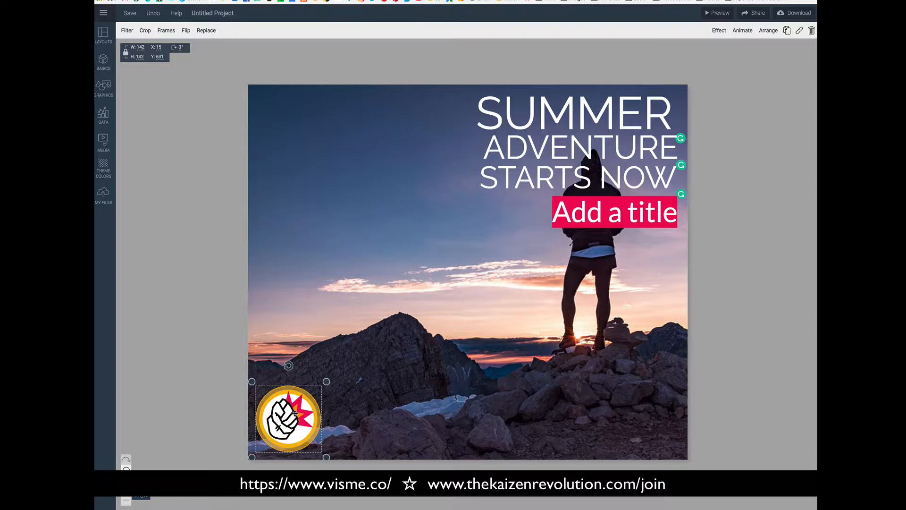
left_click(330, 220)
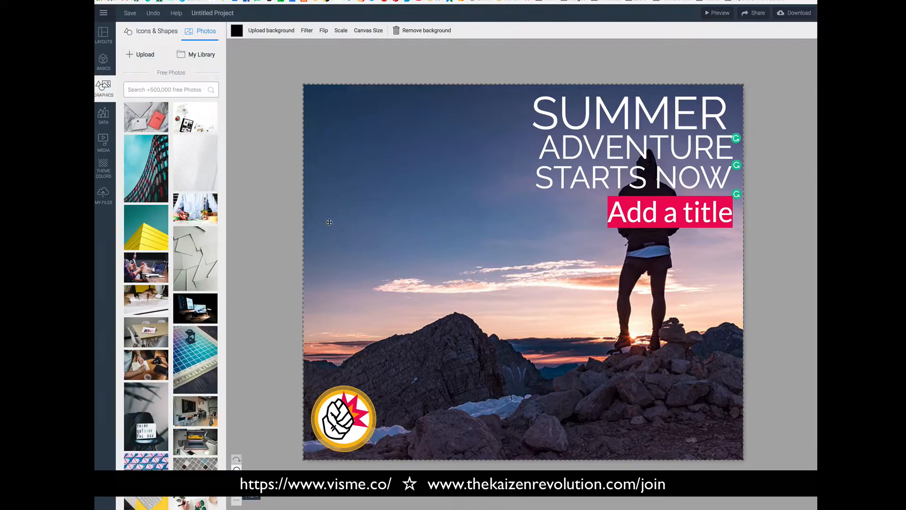
Step: Replace the word "SUMMER" with "BIG" and right-align the text within its box
double_click(685, 115)
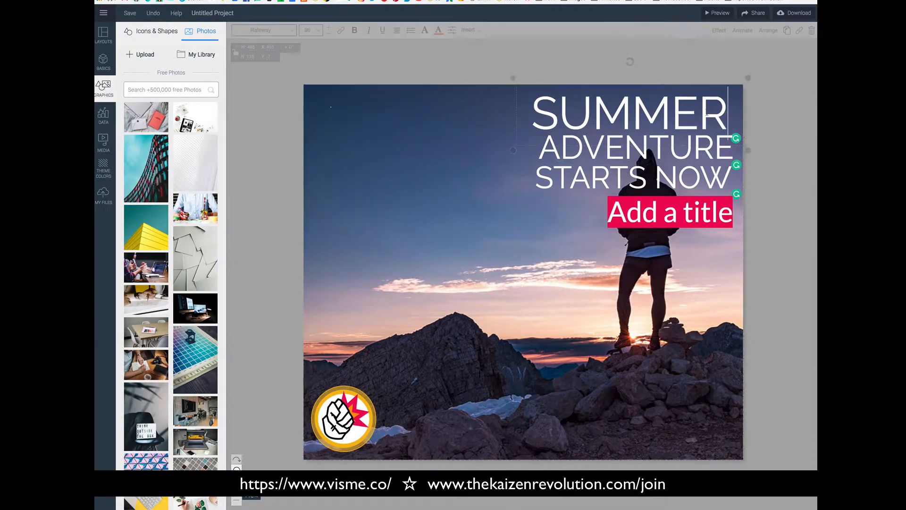
left_click_drag(721, 113, 537, 116)
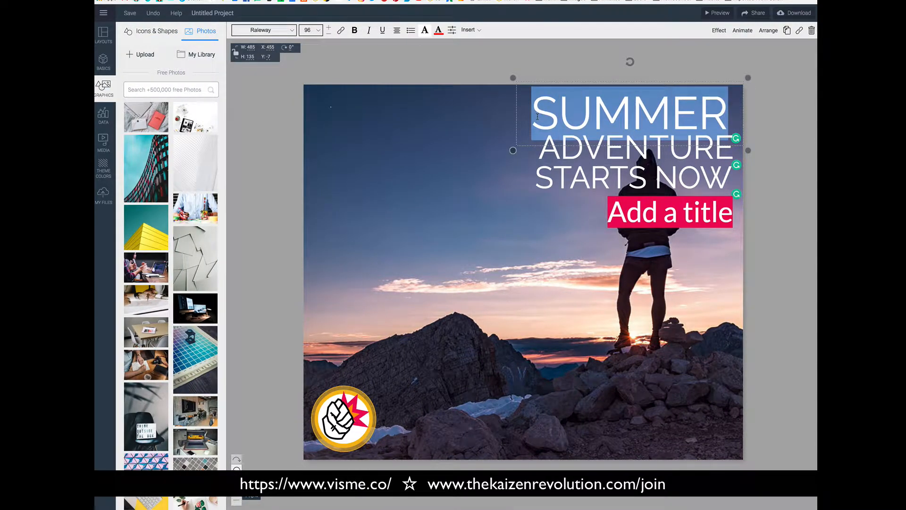
type("BIG")
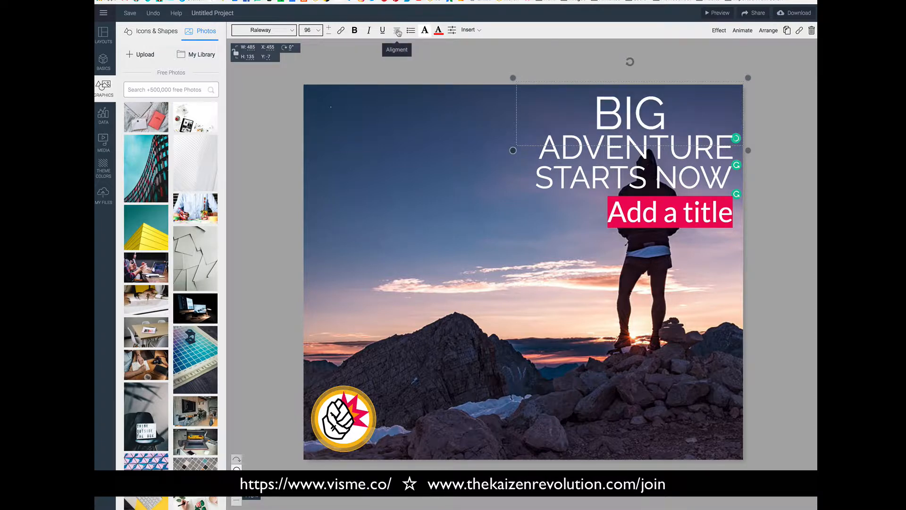
left_click(398, 31)
left_click(398, 63)
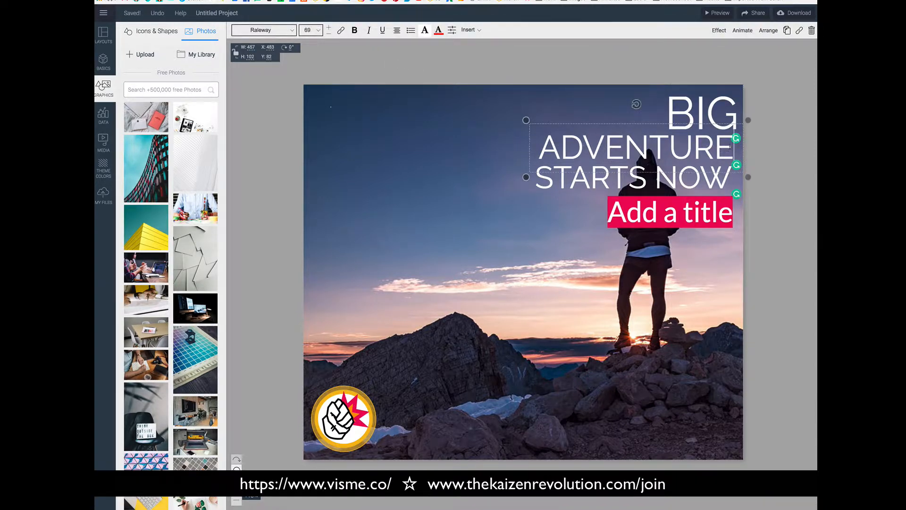
Step: Replace the word "ADVENTURE" with "BOOST" and right-align the text within its box
left_click_drag(734, 147, 538, 147)
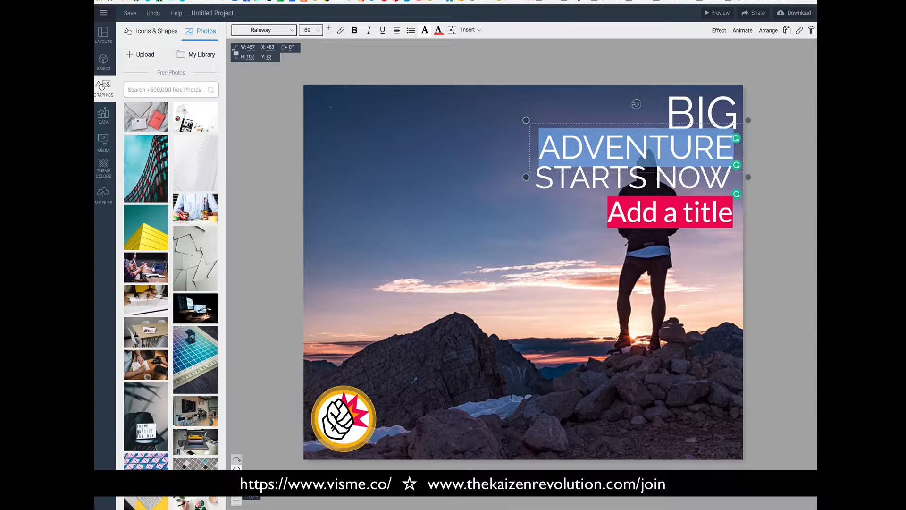
type("BOOD")
key("BackSpace")
type("ST")
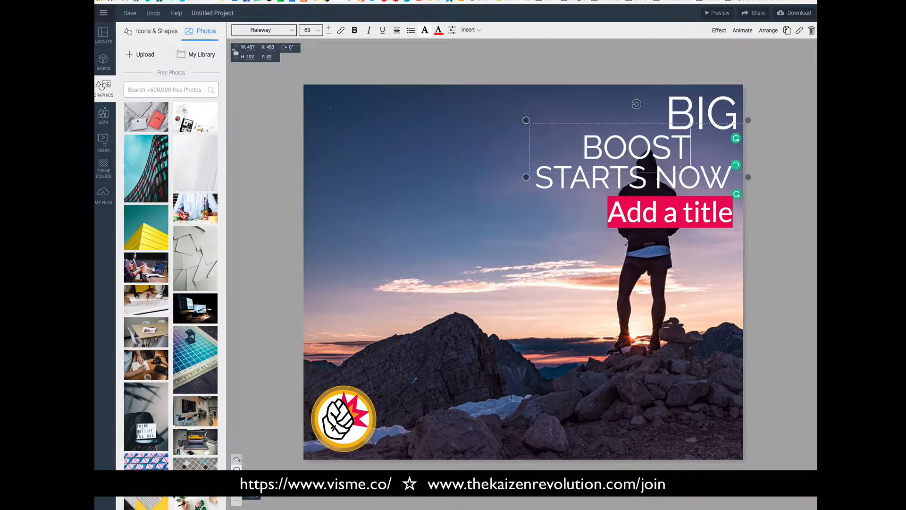
left_click(397, 29)
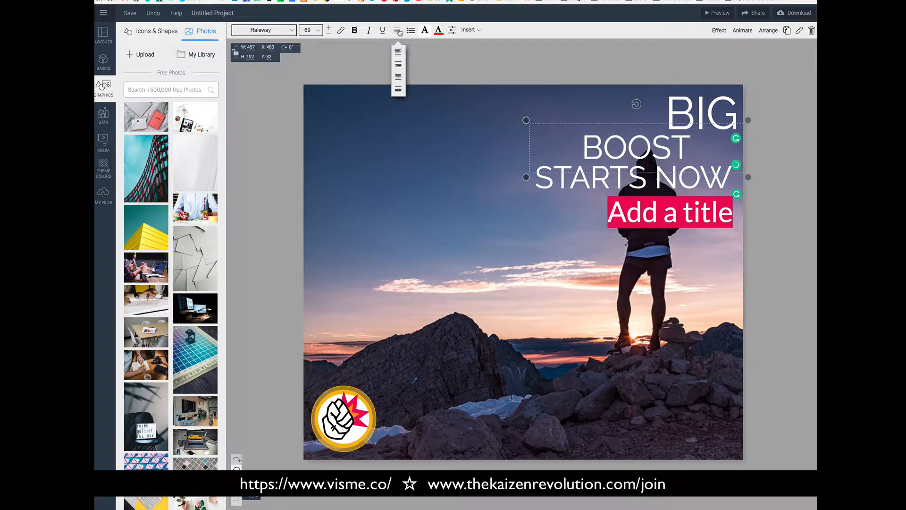
left_click(402, 65)
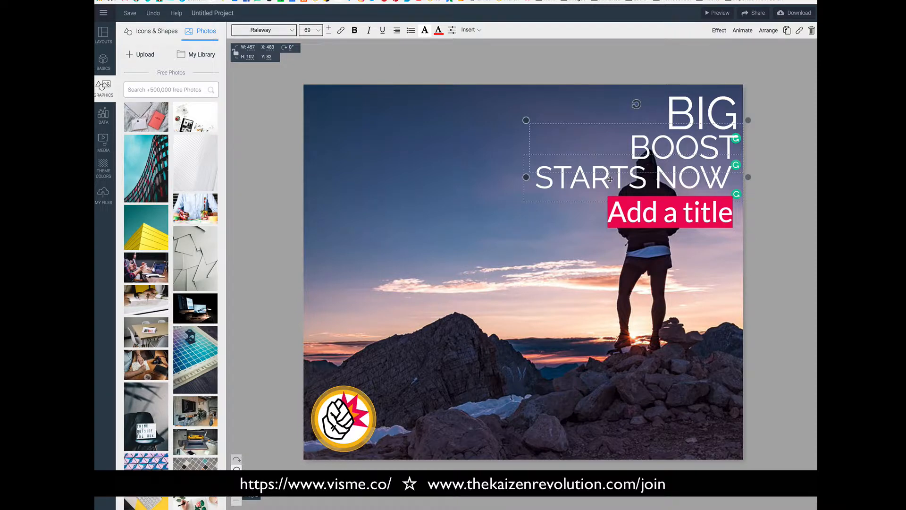
Step: Right-align the "STARTS NOW" line within its box and replace its wording with "CHALLENGE"
left_click(729, 178)
left_click_drag(727, 179, 529, 178)
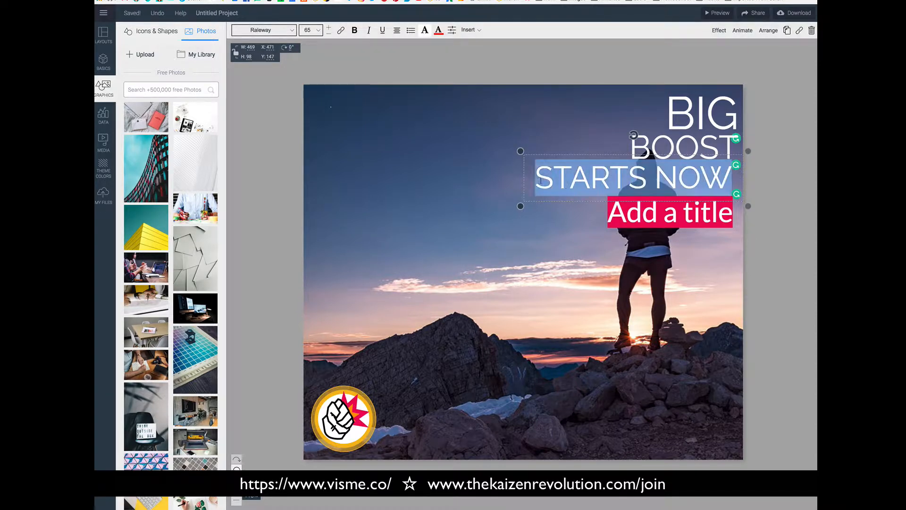
left_click(396, 31)
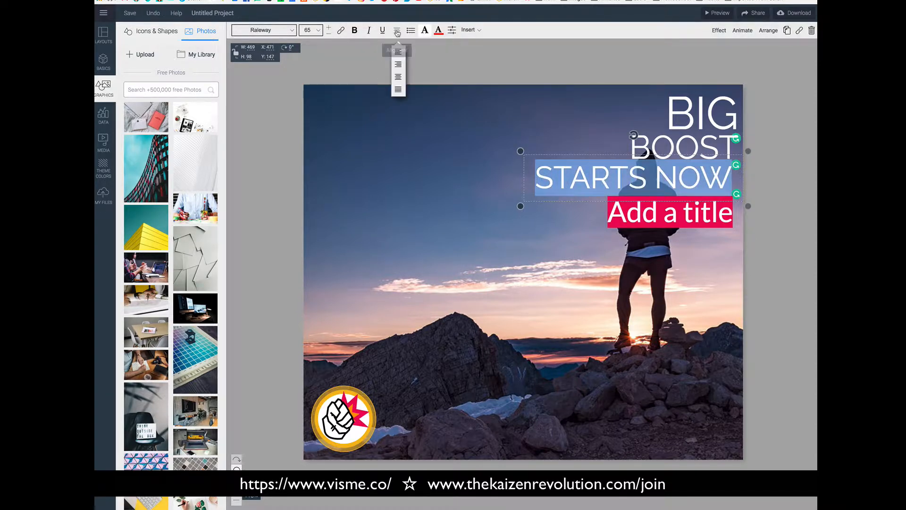
left_click(398, 66)
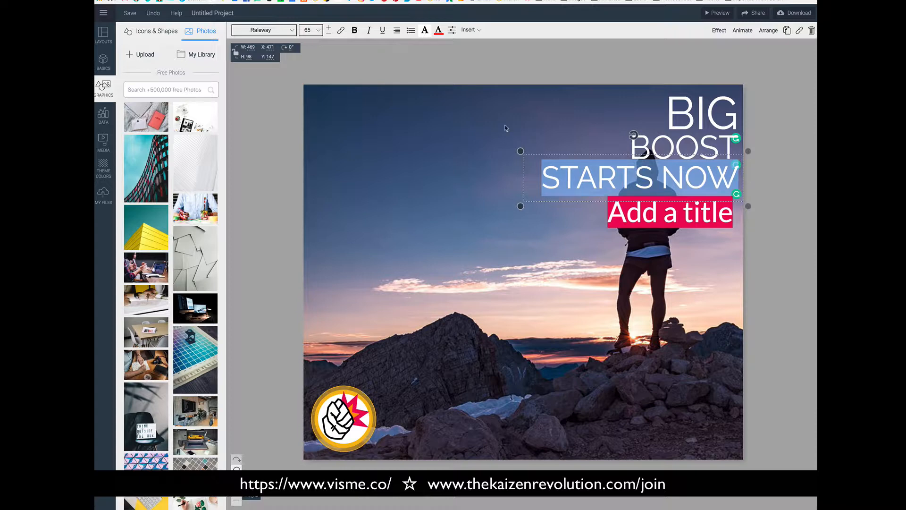
left_click(568, 172)
left_click_drag(738, 179, 545, 172)
type("CHALLENGE")
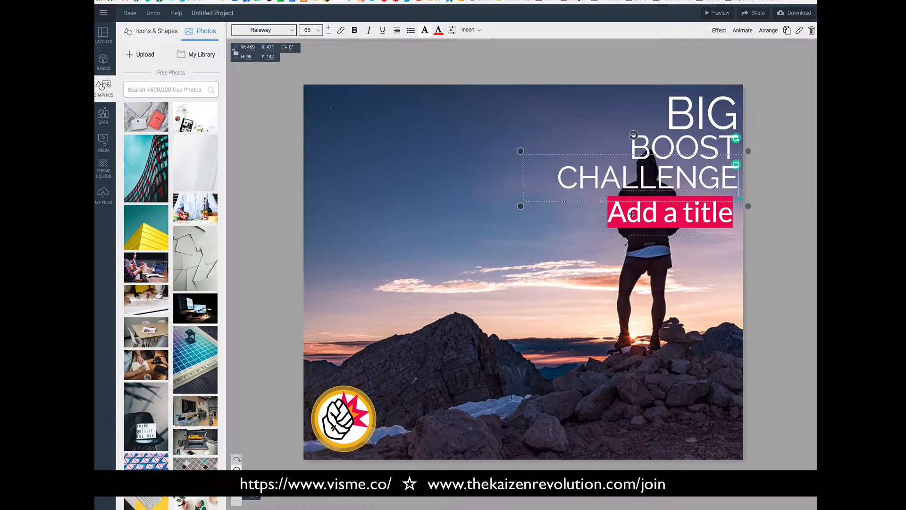
Step: Replace the "Add a title" placeholder on the pink highlight with "SATURDAY"
left_click(727, 211)
left_click_drag(727, 211, 613, 211)
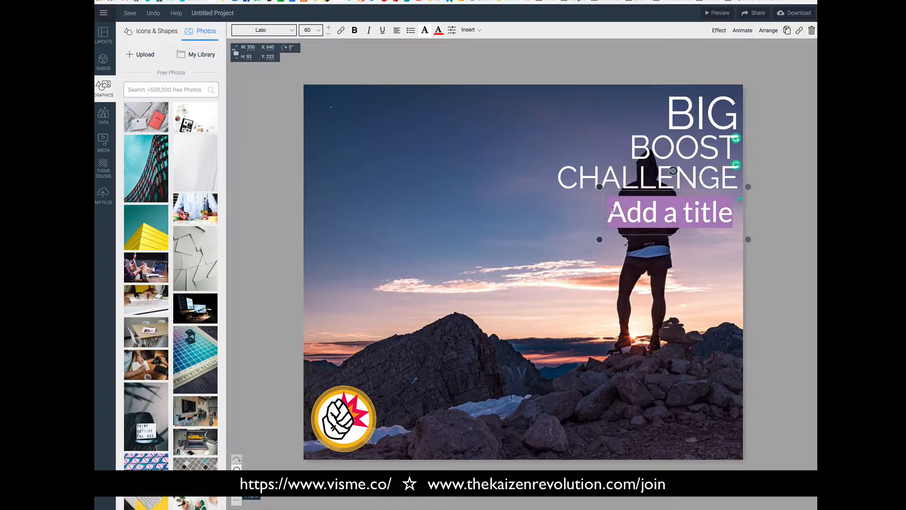
type("SATURDAY")
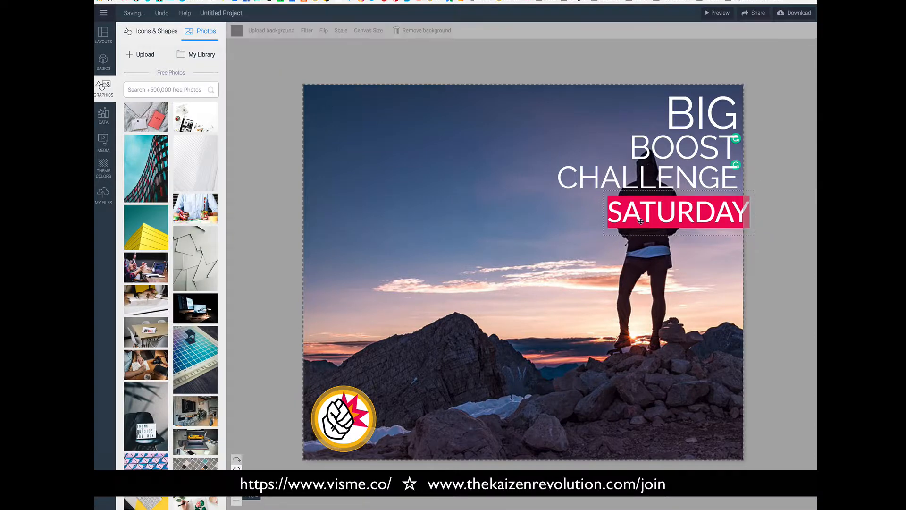
Step: Align all four text lines to their right edges and shift them together inward so they fit inside the image
left_click(672, 176, "shift")
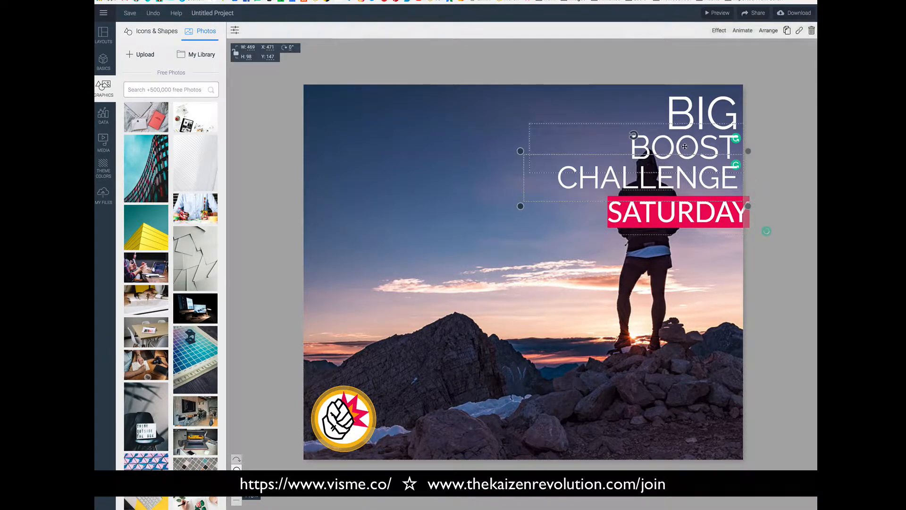
left_click(680, 148, "shift")
left_click(697, 113, "shift")
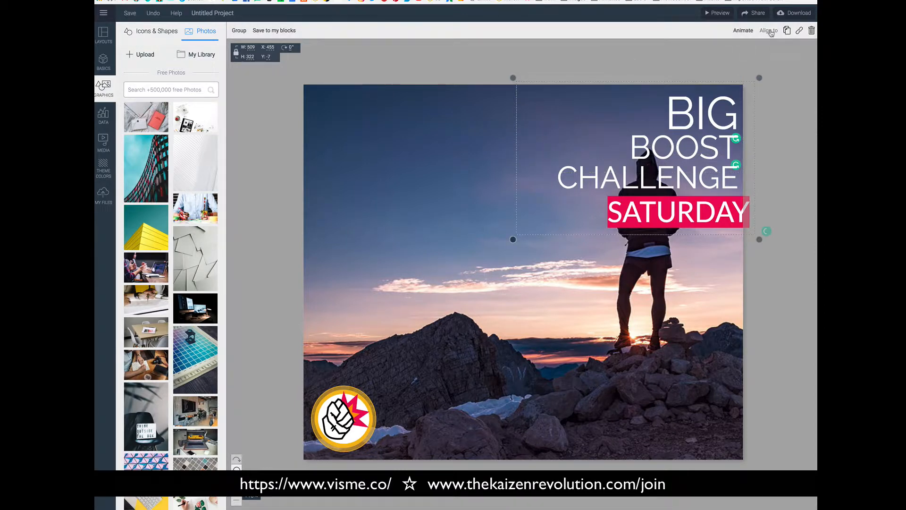
left_click(776, 31)
left_click(745, 127)
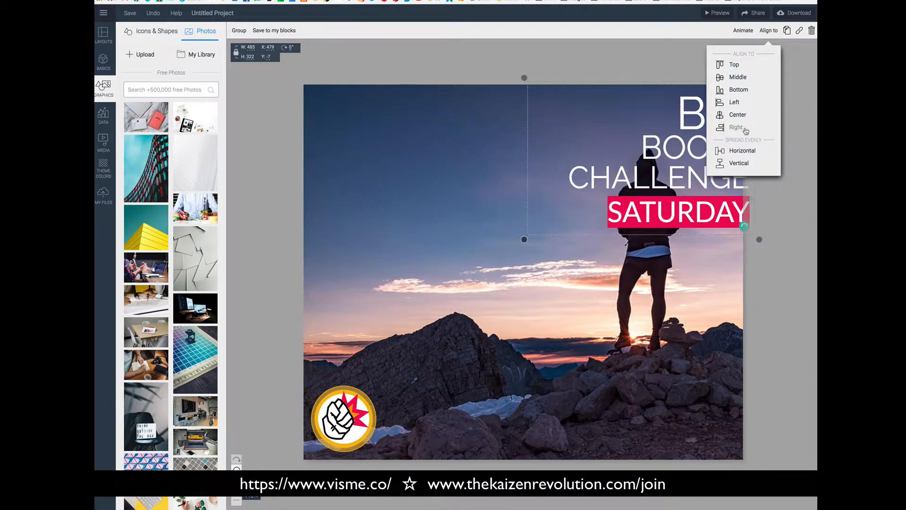
left_click(641, 163)
left_click_drag(641, 163, 639, 163)
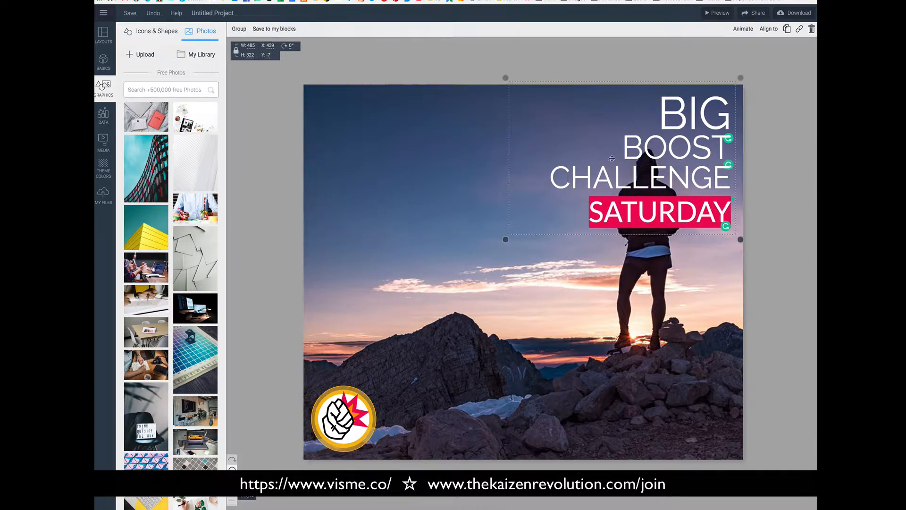
left_click(434, 63)
Step: Remove the mountain background photo and search the free photos for "YELLOW"
left_click(362, 228)
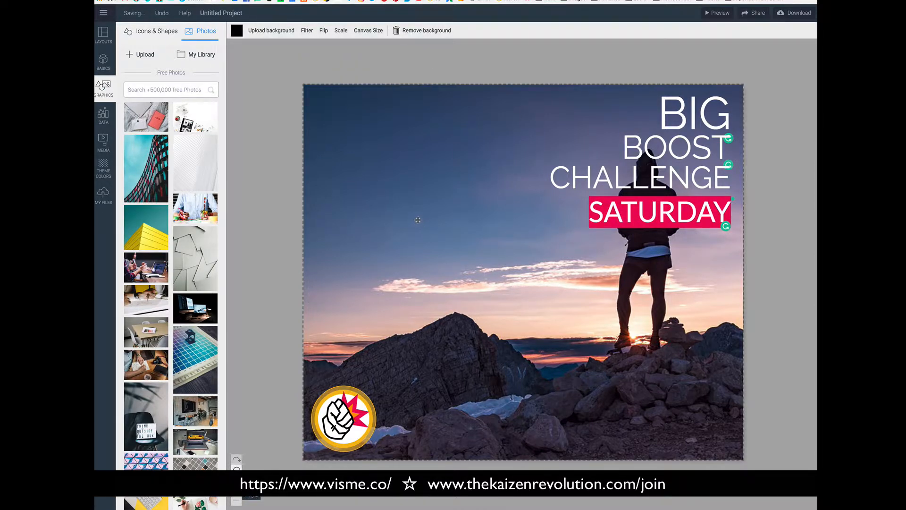
left_click(436, 31)
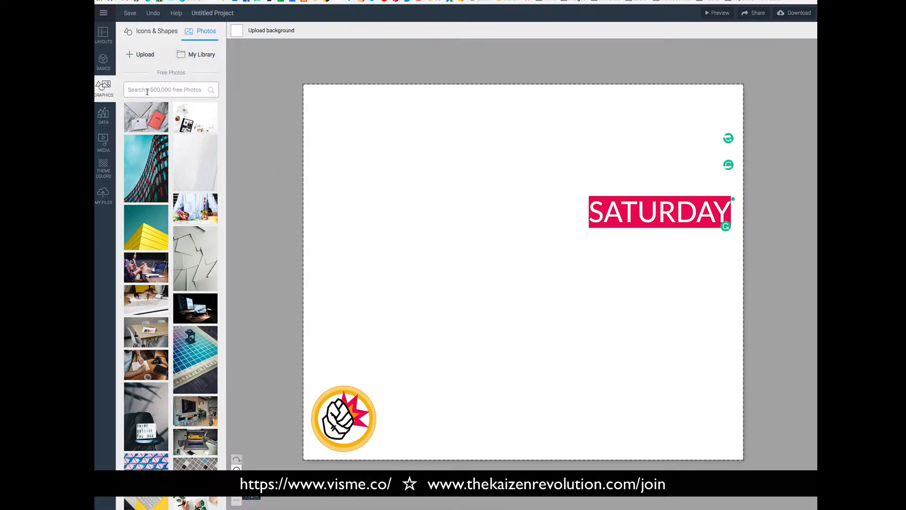
left_click(181, 94)
type("YELLOW")
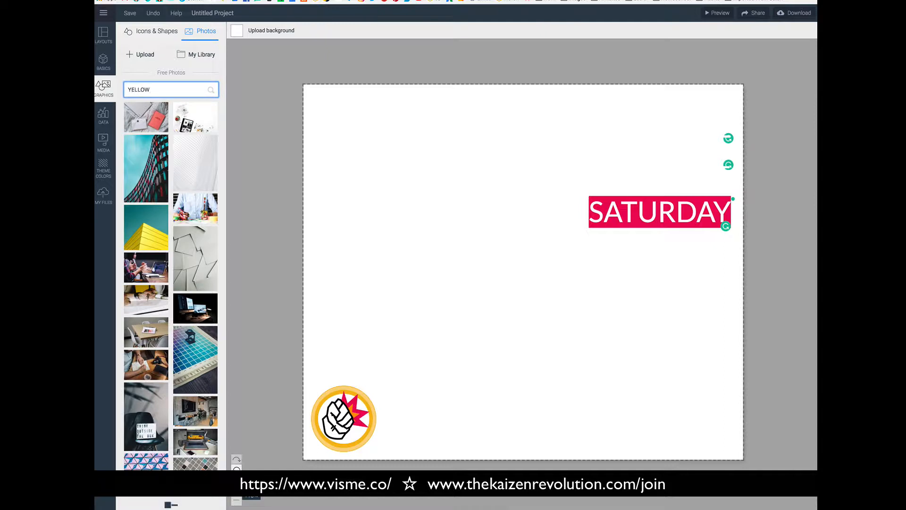
key("Return")
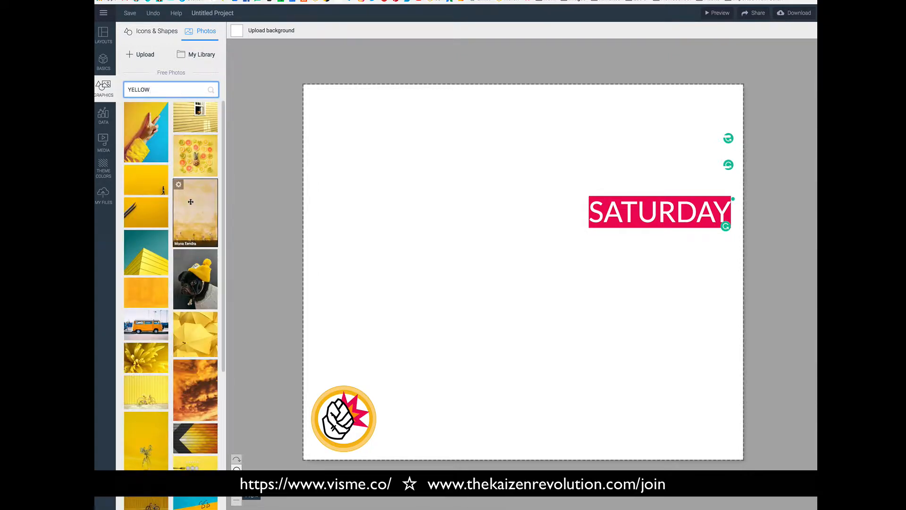
Step: Set the photo of the pug in a yellow hat as the background and move it up to show the dog's whole face
left_click(190, 285)
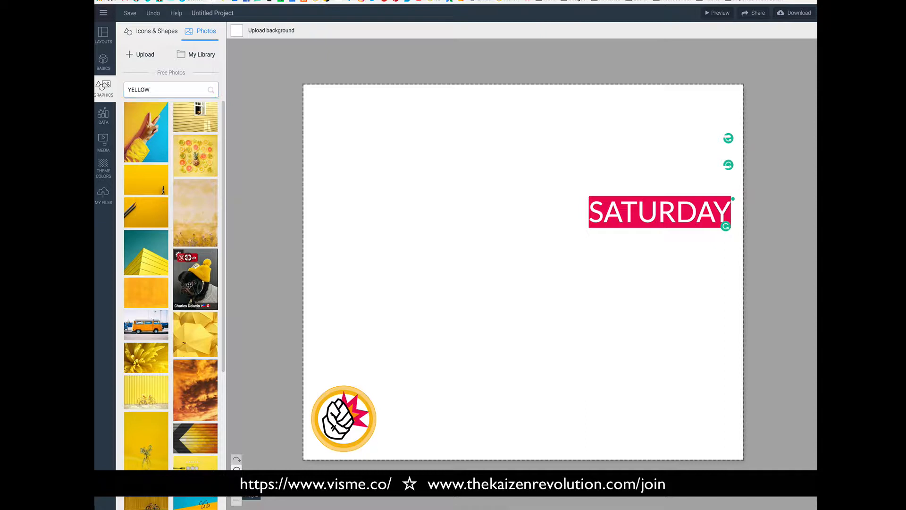
left_click(179, 254)
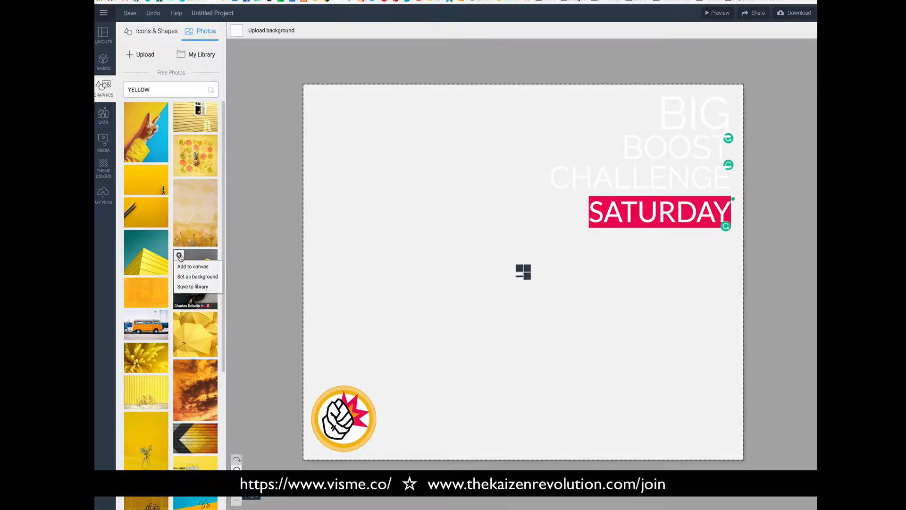
left_click(180, 277)
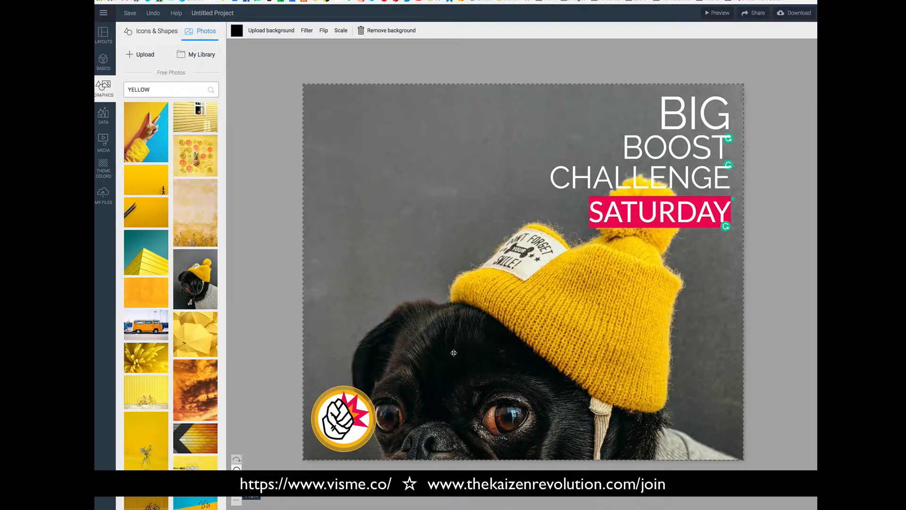
left_click_drag(451, 343, 457, 253)
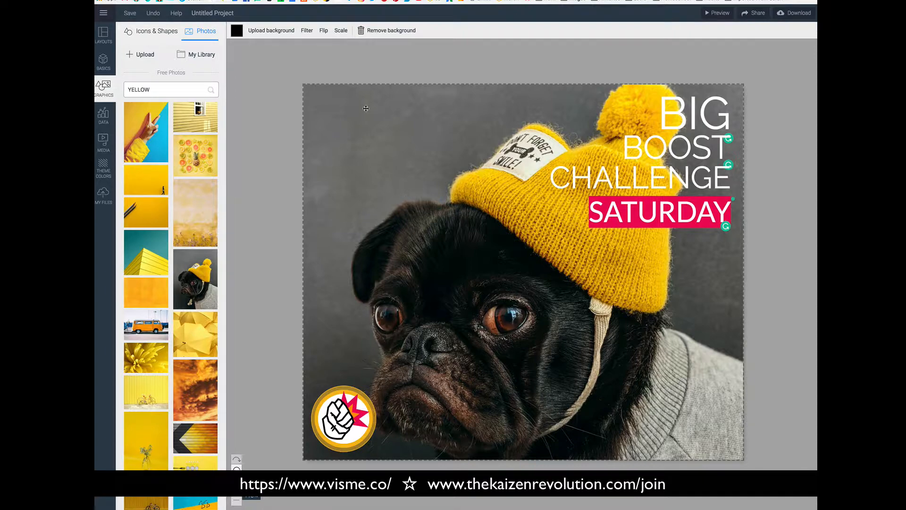
Step: Flip the pug background photo horizontally and deselect it
left_click(324, 30)
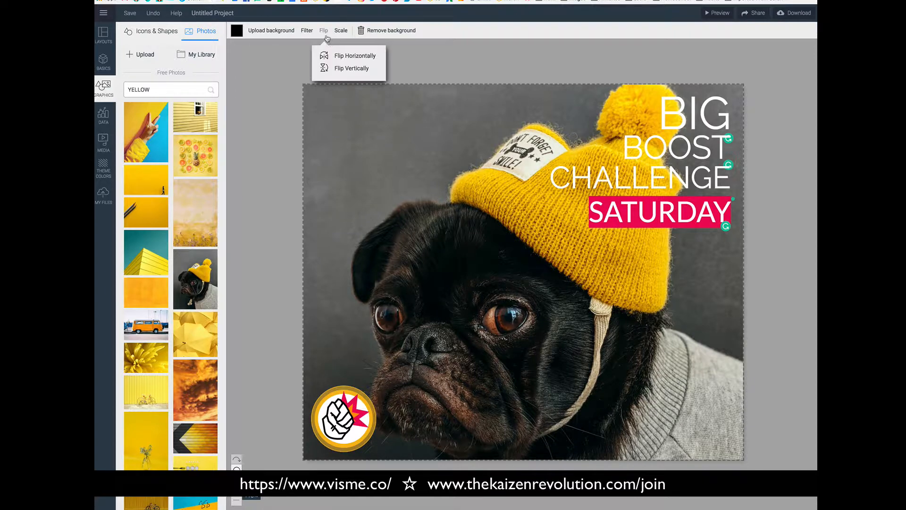
left_click(333, 56)
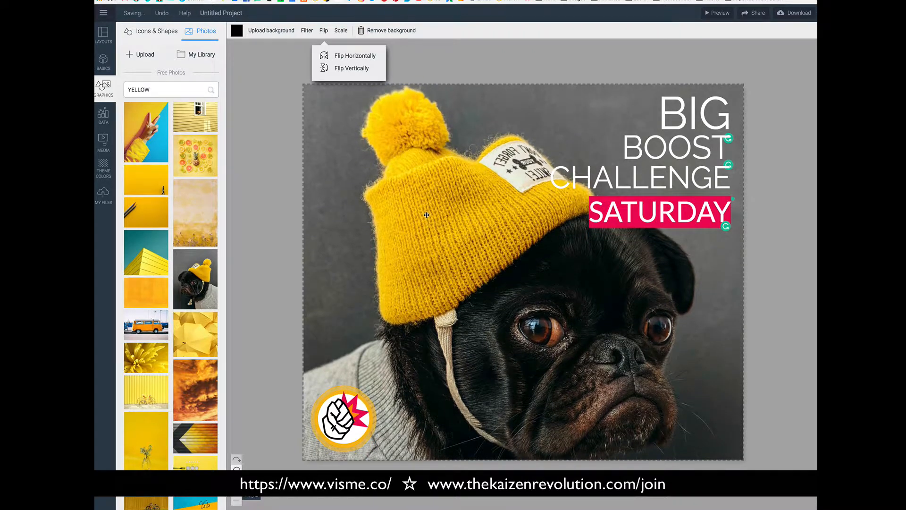
left_click(263, 199)
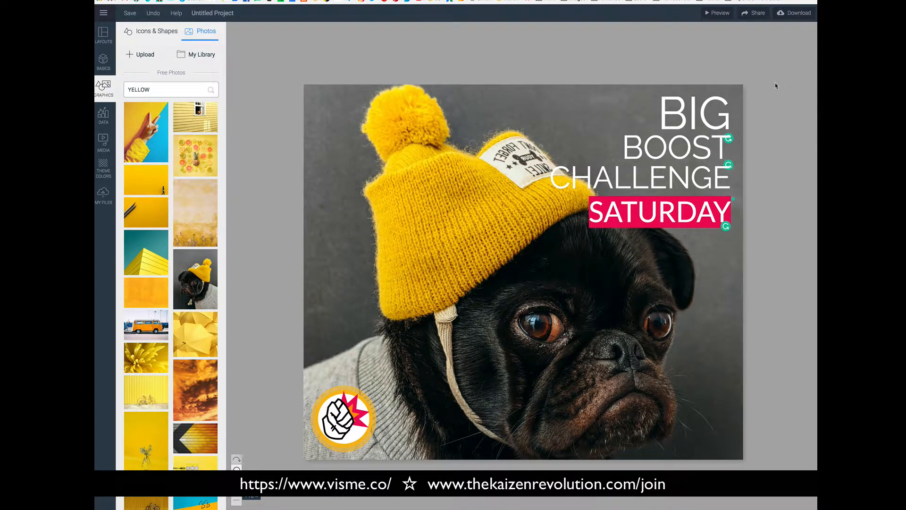
Step: Download the graphic as a PNG image, naming the file "BIG BOOST CHALLENGE SATURDAY" and choosing the Desktop as its location
left_click(799, 15)
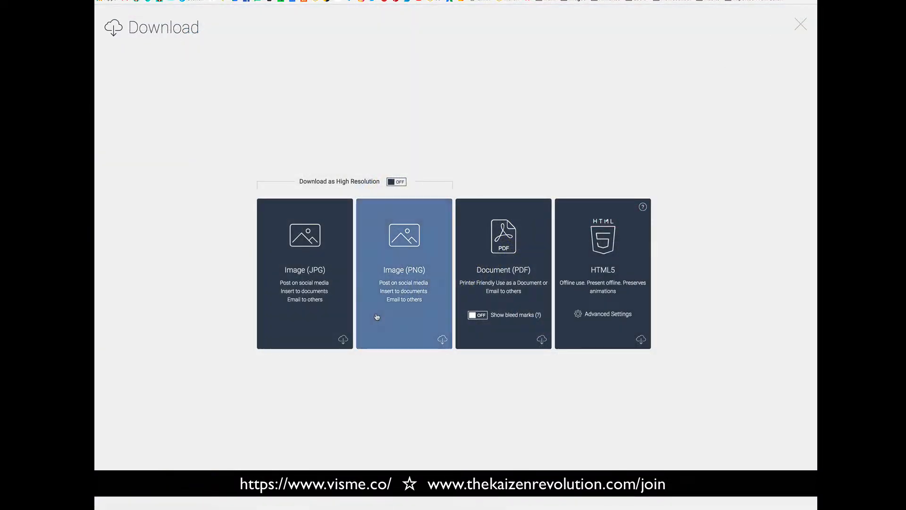
left_click(431, 287)
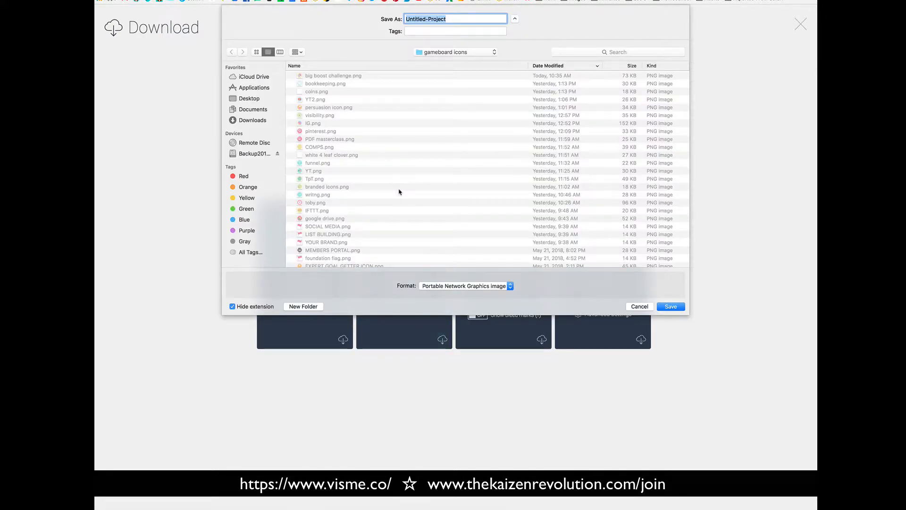
type("B")
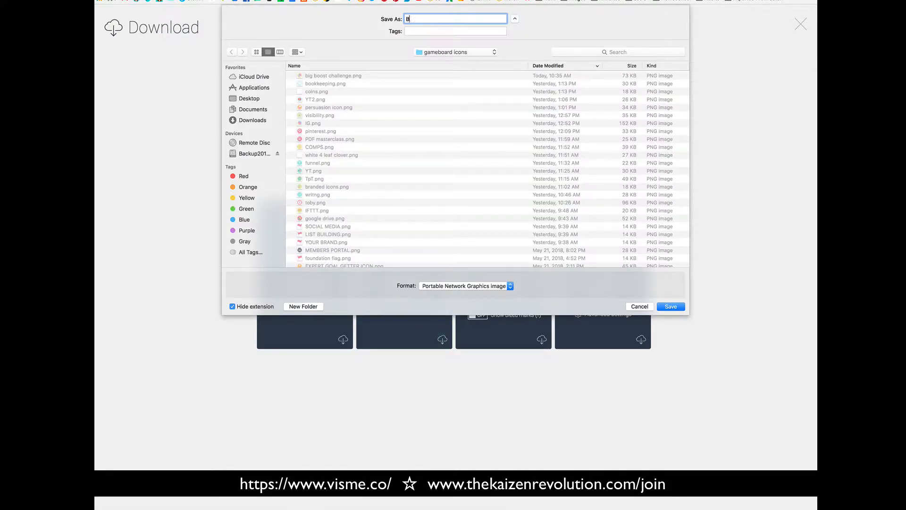
type("IG BOOST CHALLENGE SATURDAY")
left_click(249, 98)
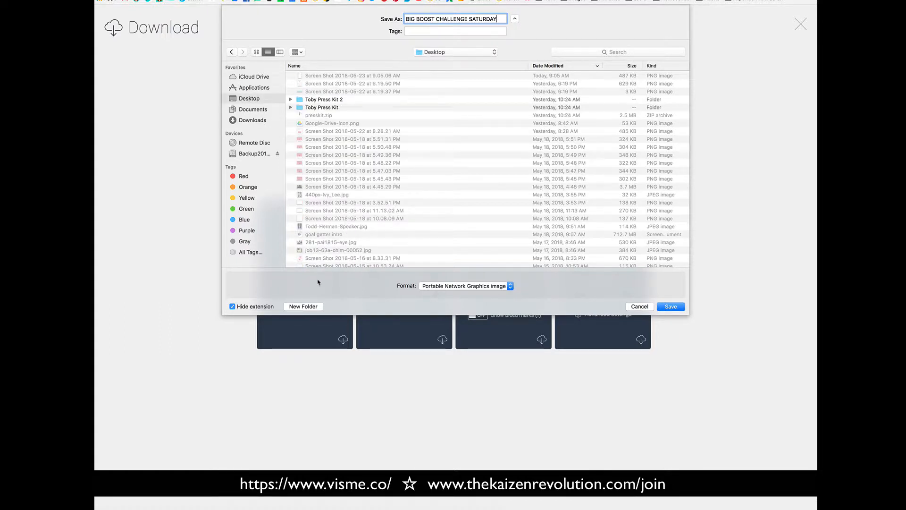
Step: Create a Desktop folder named "BIG BOOST", save the PNG into it, and return to the design
left_click(303, 306)
type("B")
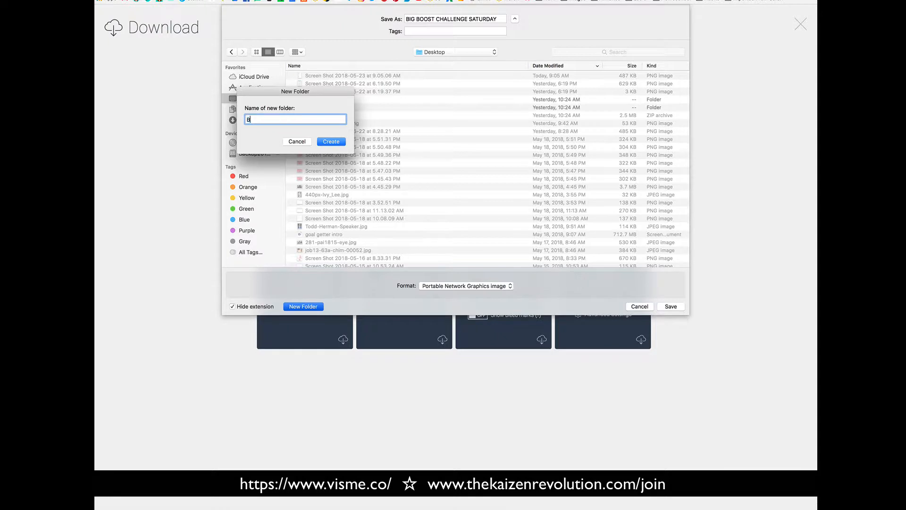
type("IG BOOST")
left_click(331, 141)
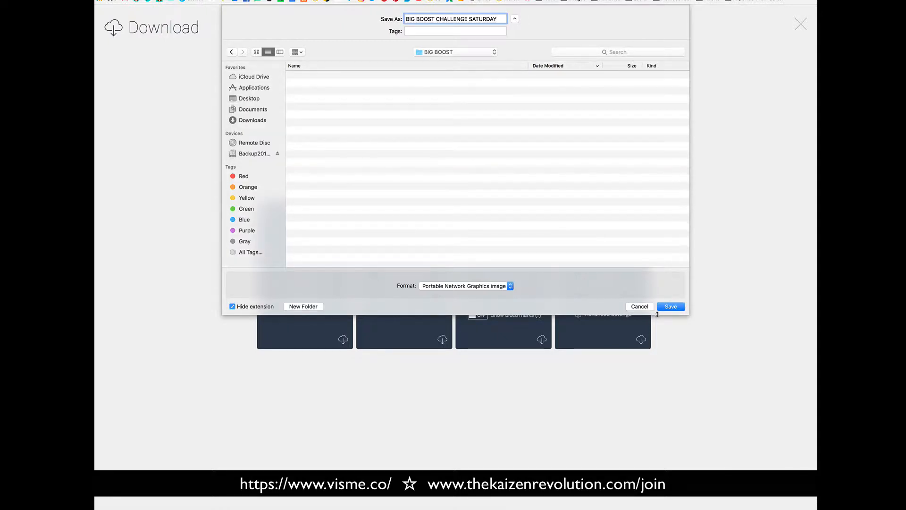
left_click(670, 307)
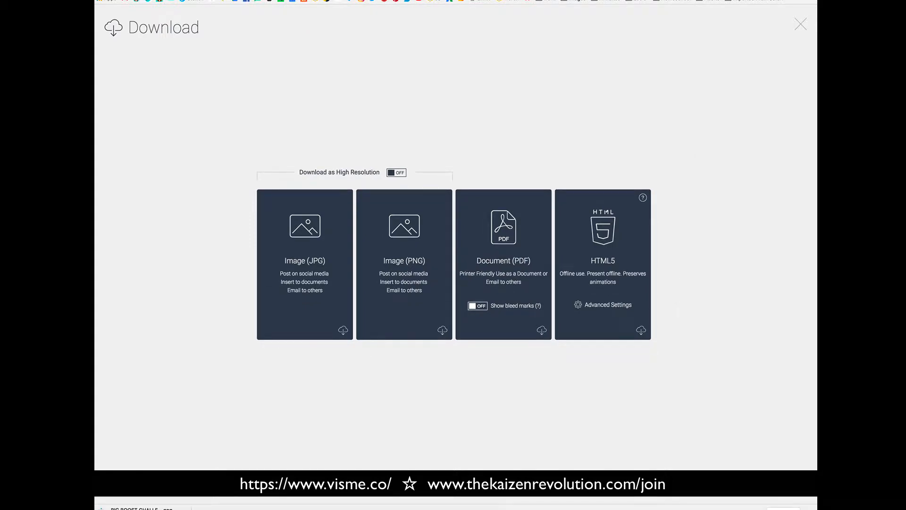
left_click(800, 25)
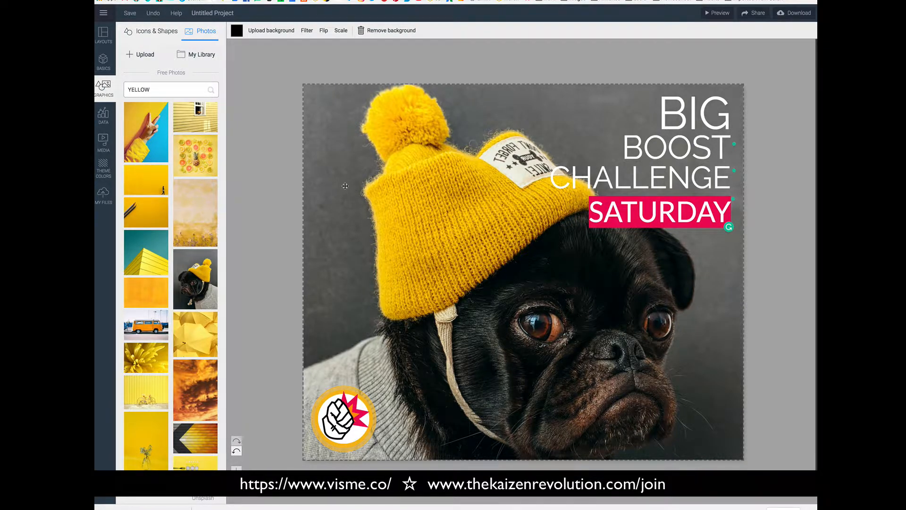
Step: Remove the pug background and set the library photo of a hand holding a camera as the new background
left_click(385, 31)
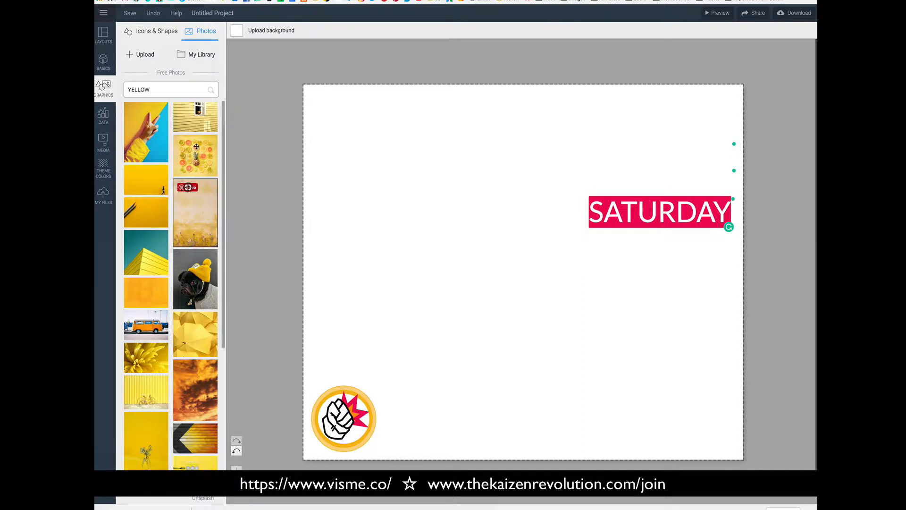
left_click(197, 56)
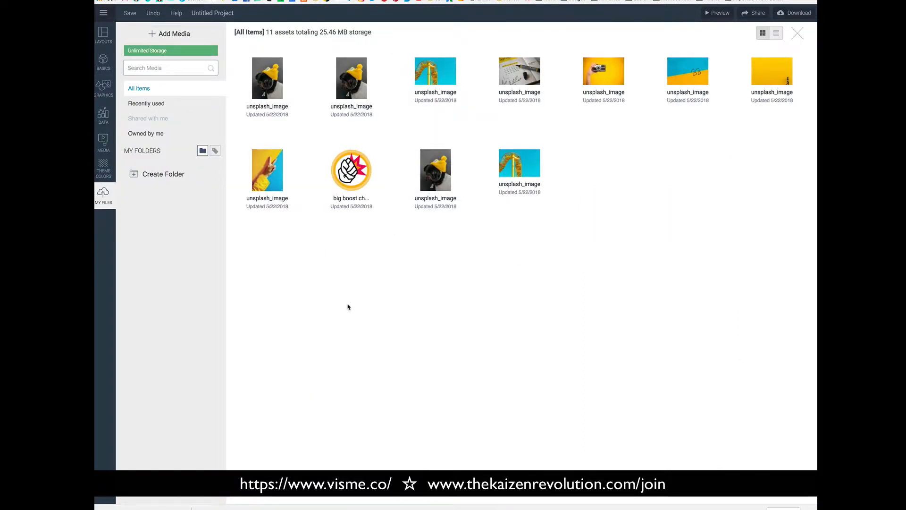
mouse_move(600, 80)
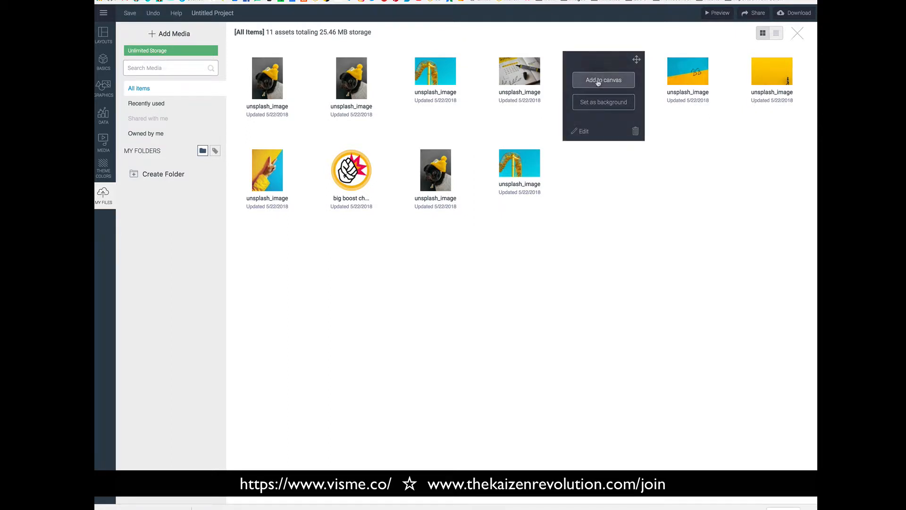
left_click(603, 102)
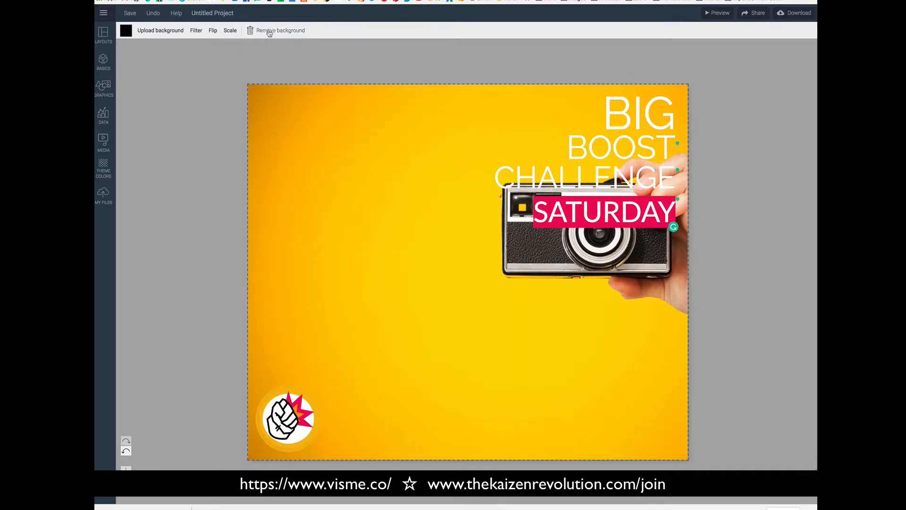
Step: Flip the camera background horizontally and shift it left, away from the title text
left_click(213, 30)
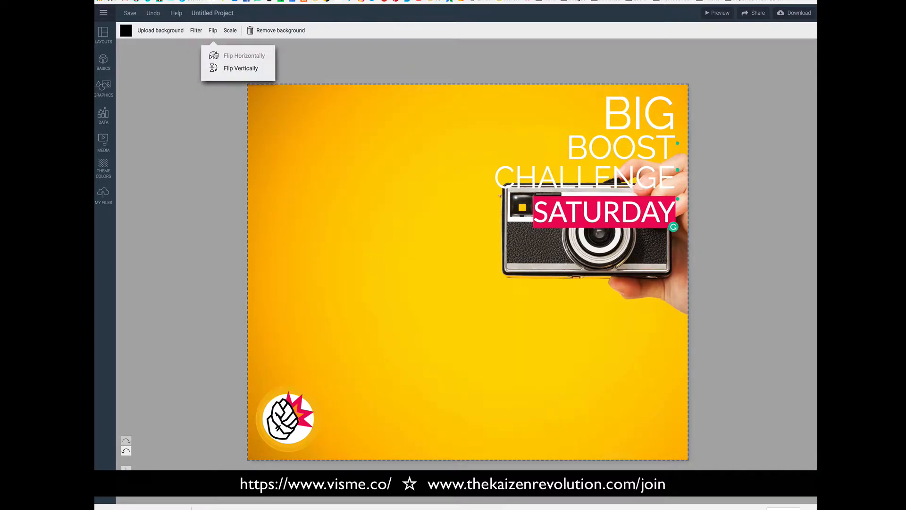
left_click(214, 56)
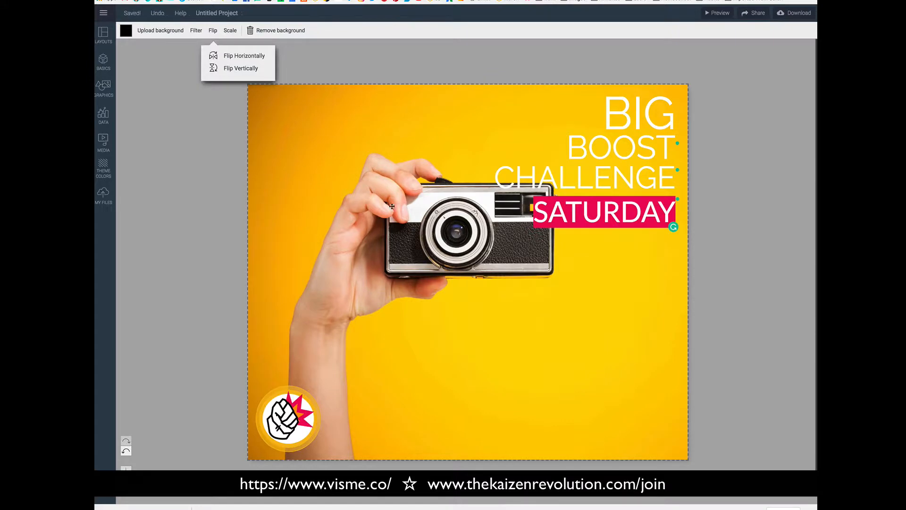
left_click_drag(392, 206, 352, 206)
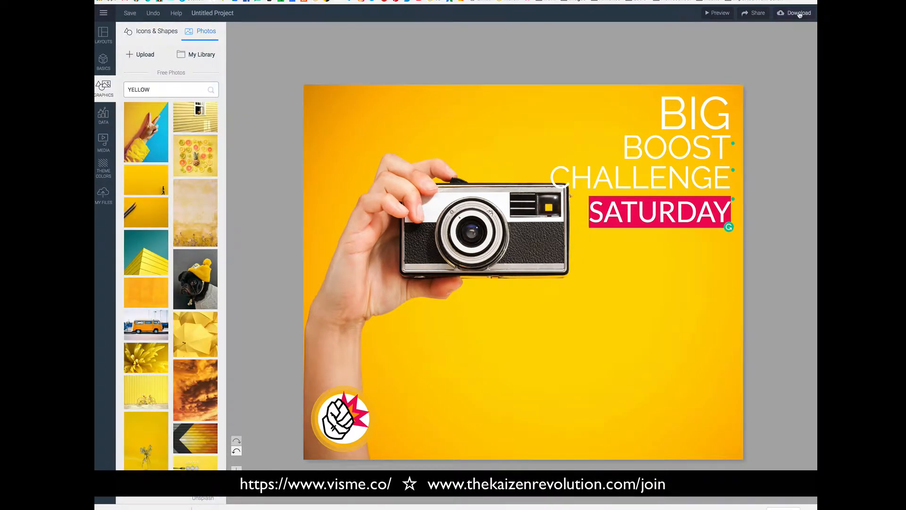
Step: Download the graphic with the camera background
left_click(796, 12)
left_click(503, 284)
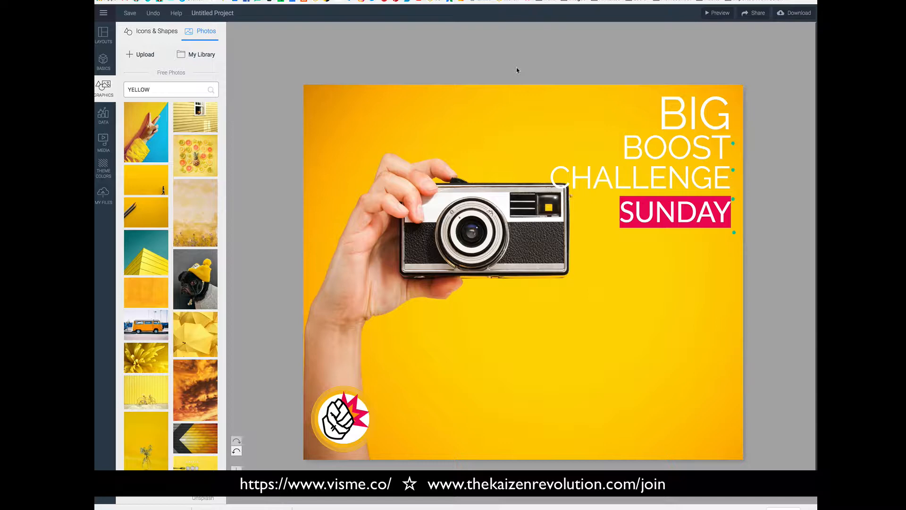
Step: Replace the camera background with the library photo of the yellow roller coaster and shift it left, away from the title text
left_click(445, 142)
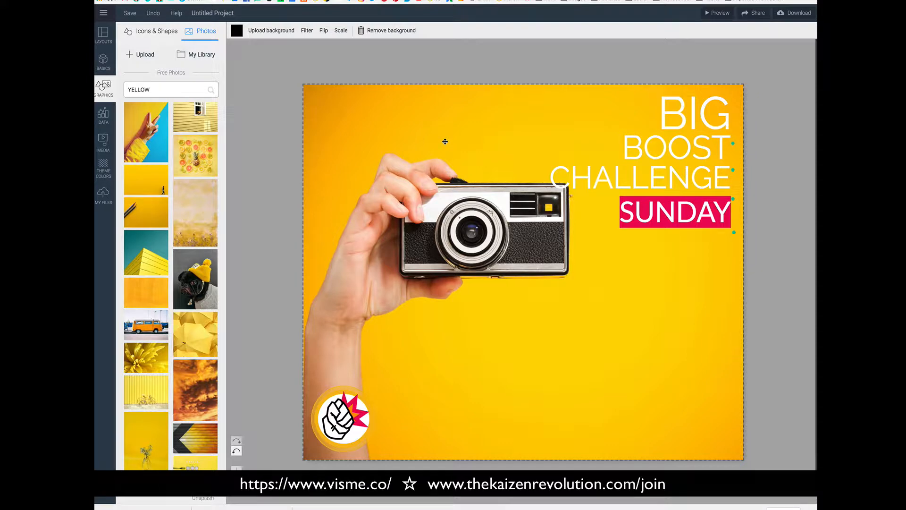
left_click(390, 31)
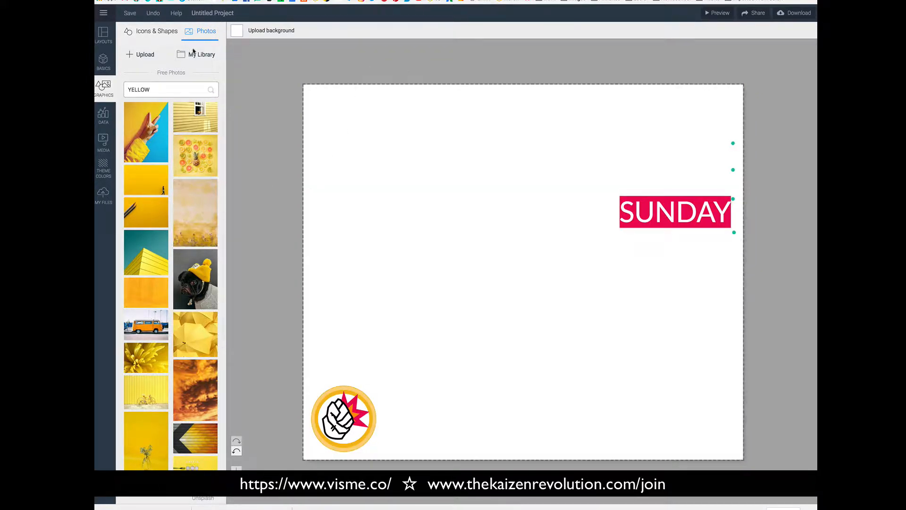
left_click(198, 54)
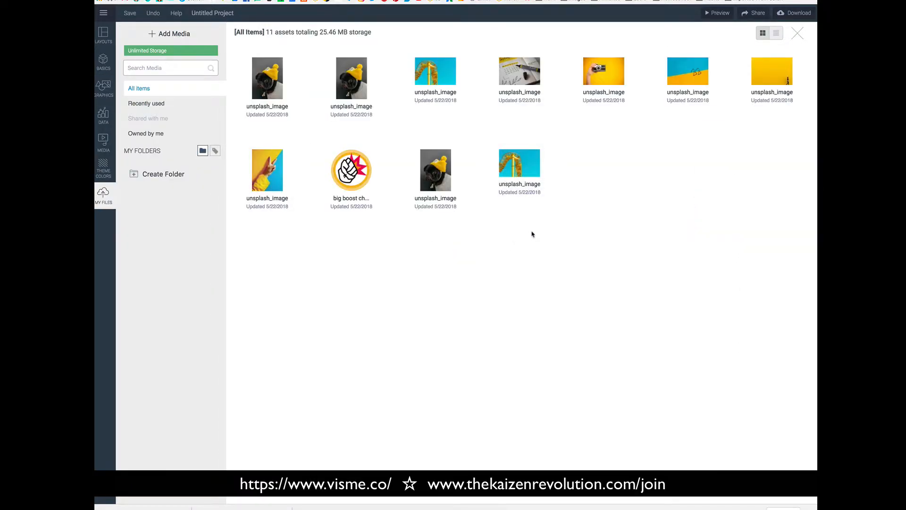
mouse_move(521, 172)
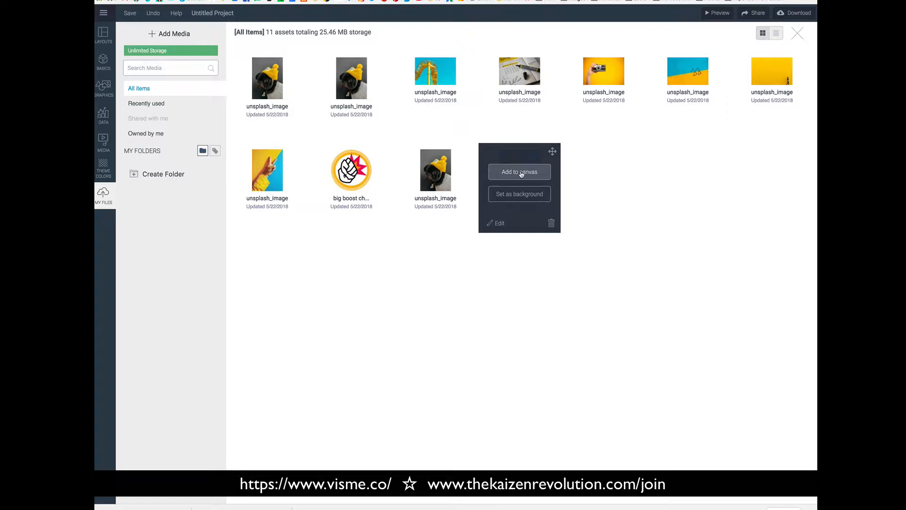
left_click(518, 196)
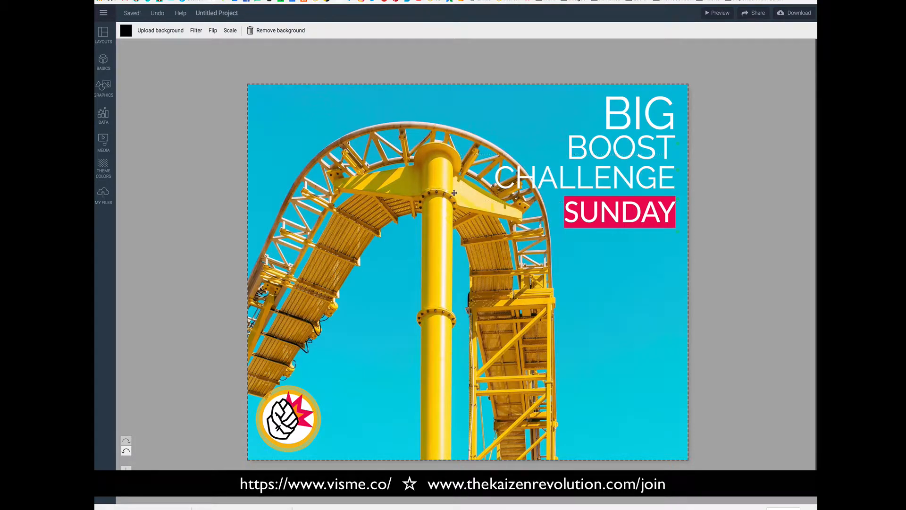
left_click_drag(445, 189, 399, 187)
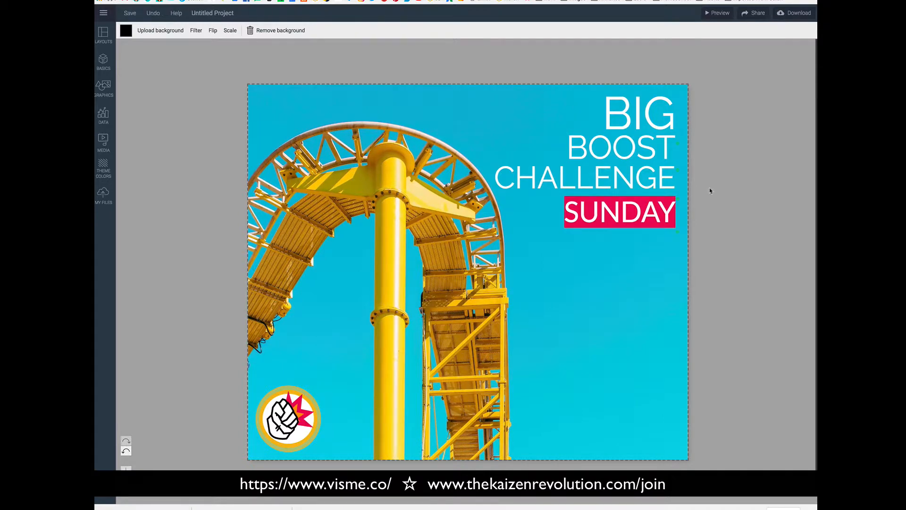
left_click(710, 188)
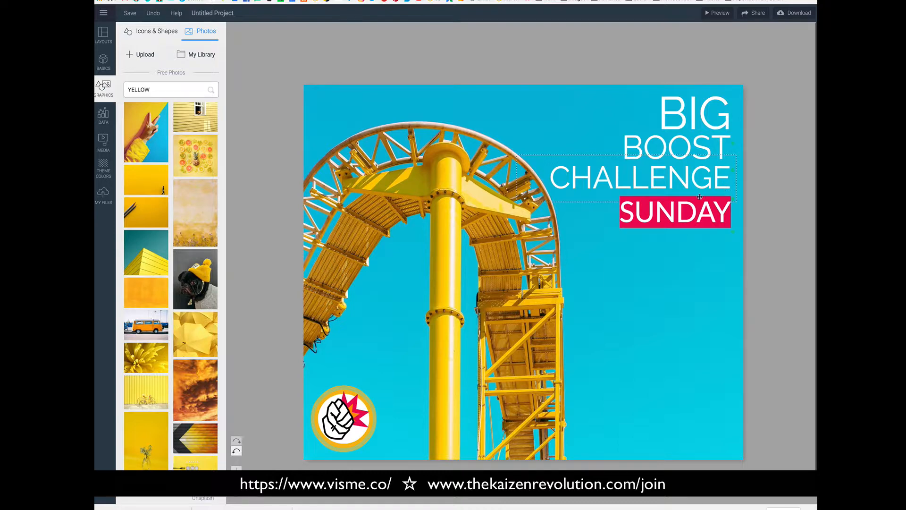
Step: Change the day in the pink text box to MONDAY and open the download options for the graphic
left_click(672, 211)
left_click_drag(673, 211, 623, 215)
type("MON")
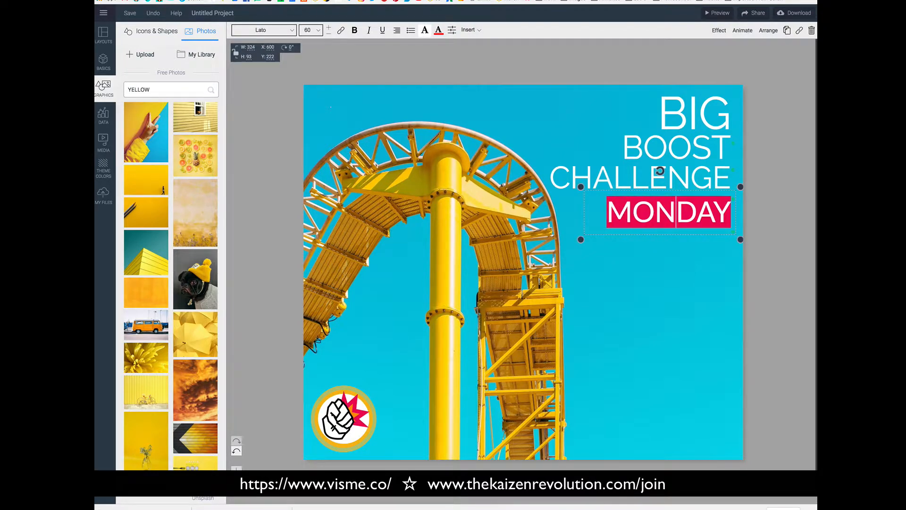
left_click(675, 305)
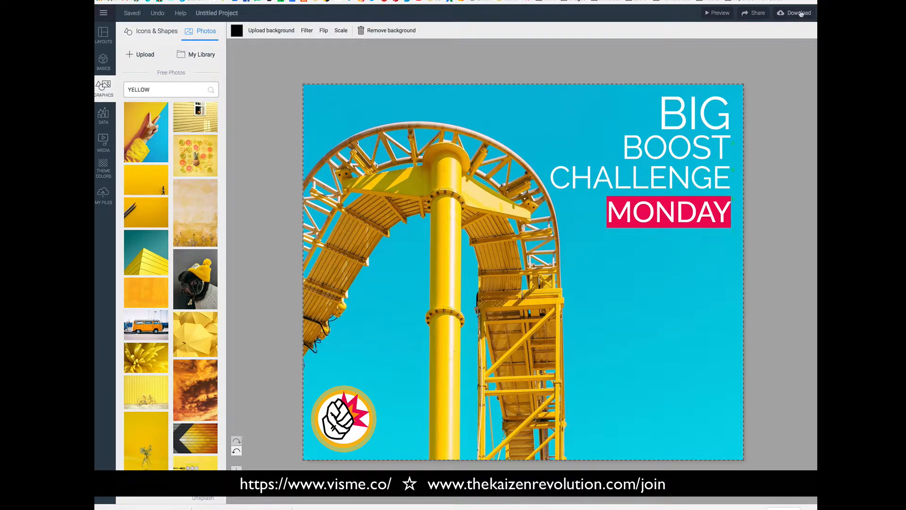
left_click(794, 13)
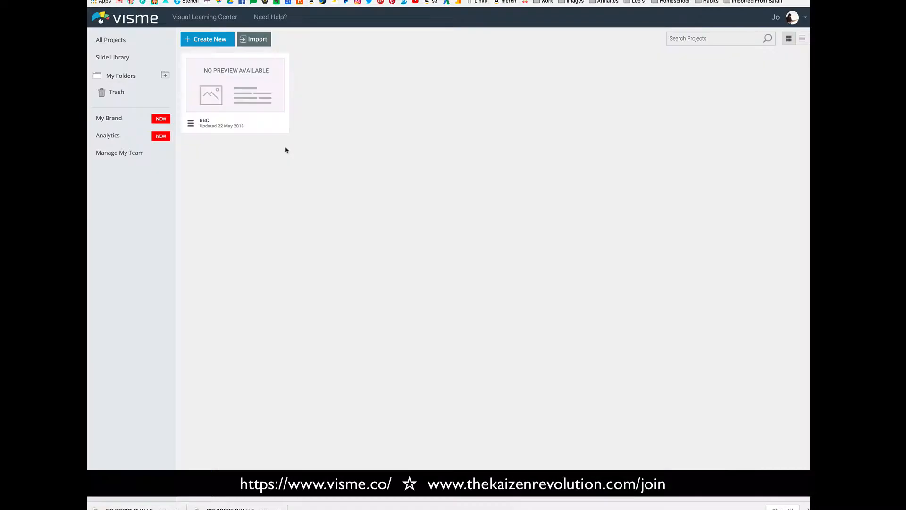
Step: Begin creating a new project and look through the available infographic templates
left_click(208, 41)
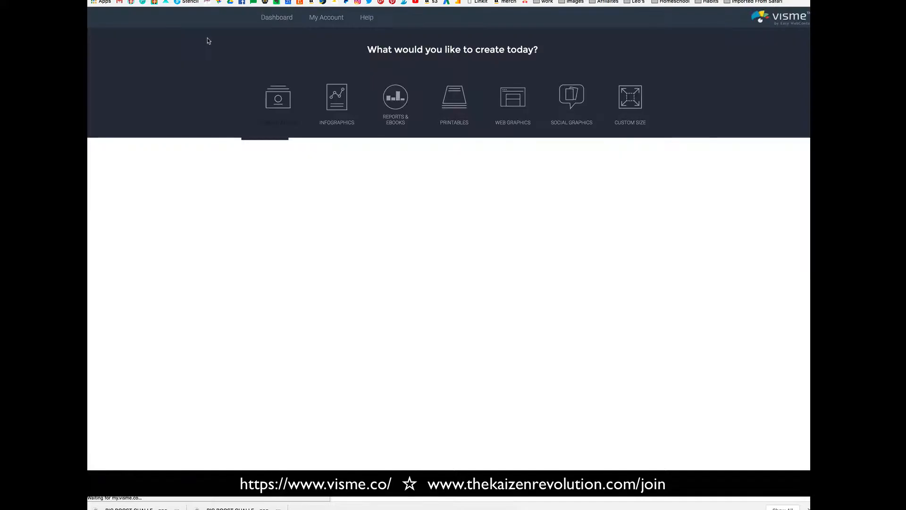
left_click(338, 101)
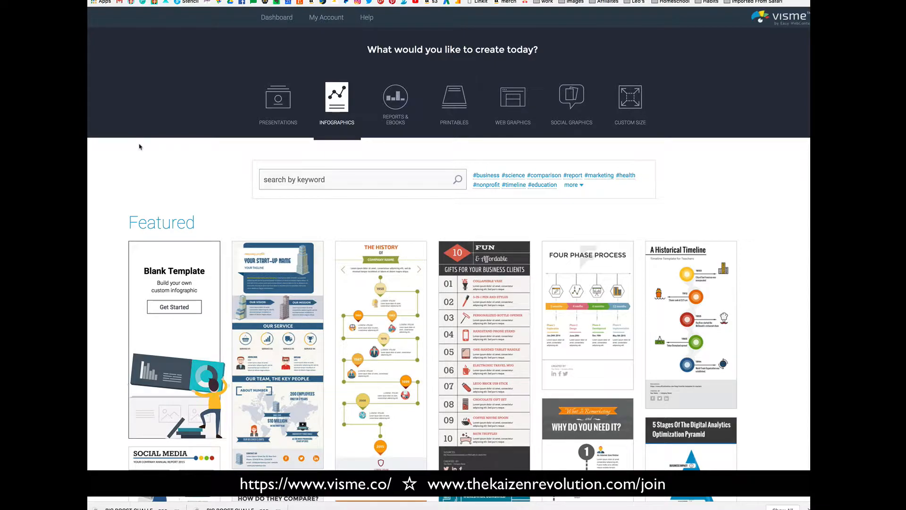
scroll(142, 203, "down", 5)
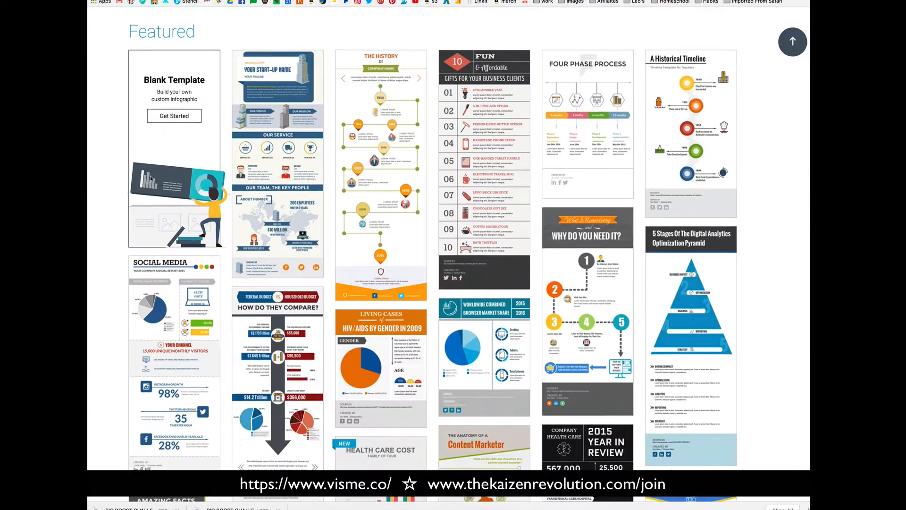
scroll(107, 301, "down", 10)
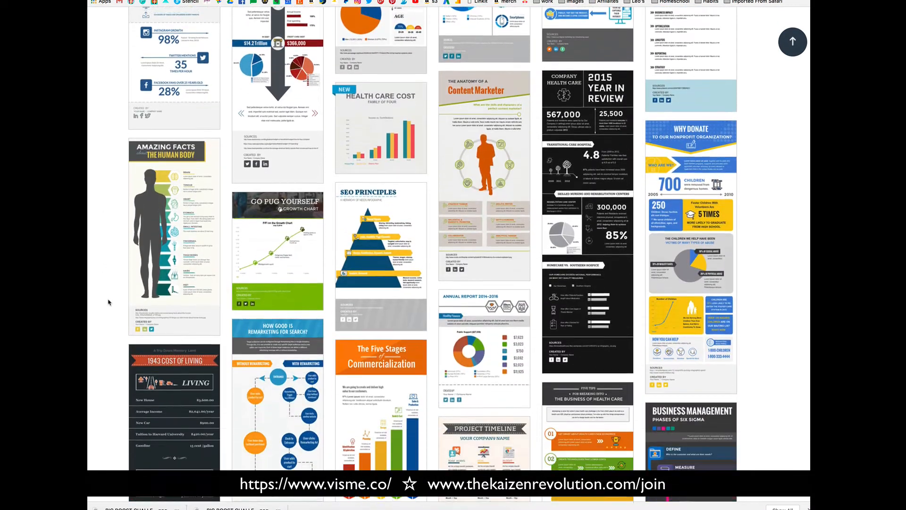
scroll(108, 302, "down", 11)
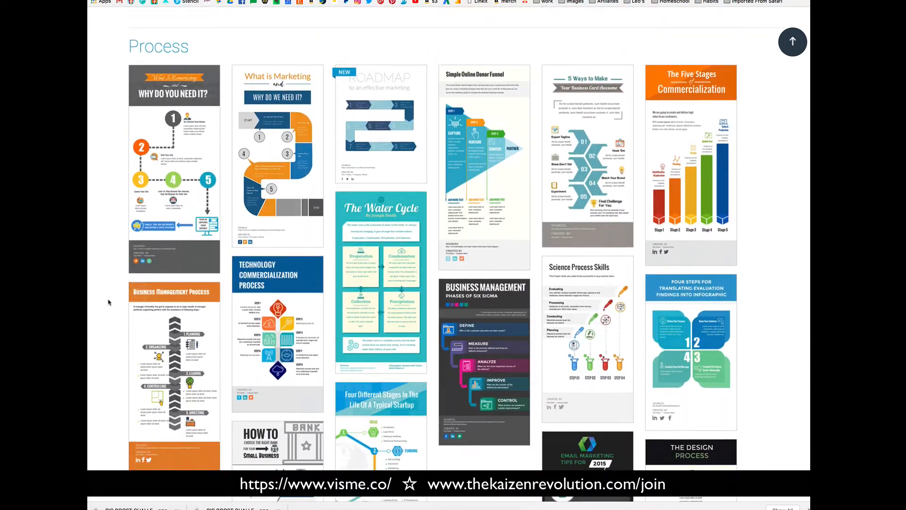
scroll(108, 302, "down", 1)
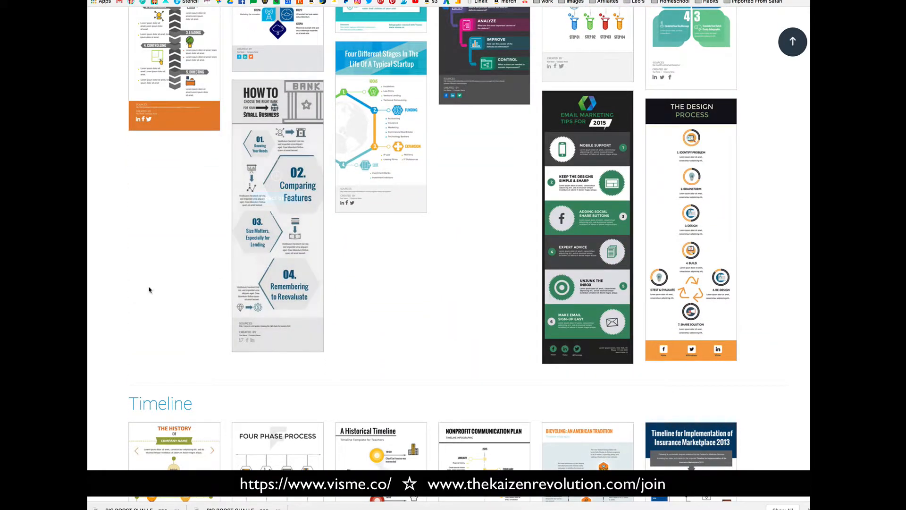
scroll(115, 293, "down", 6)
scroll(118, 292, "up", 20)
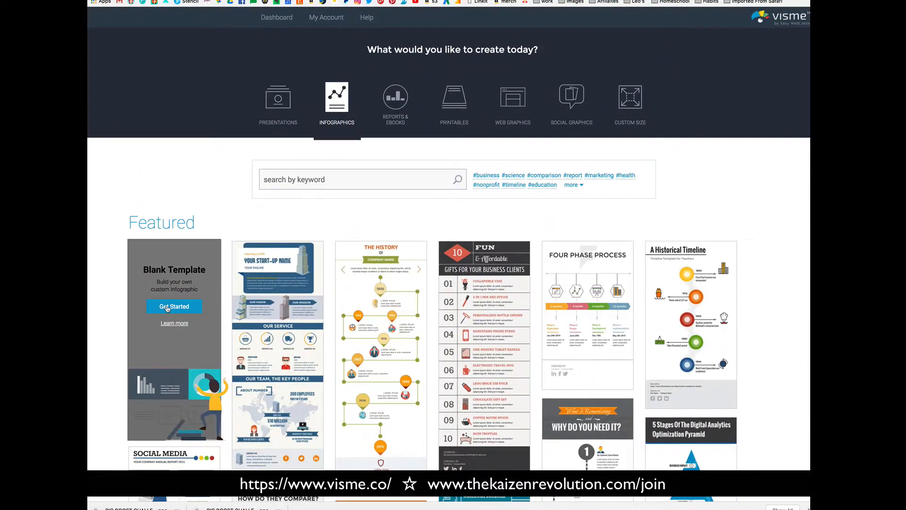
Step: Start an infographic from the blank template and open the pre-built block templates to add to it
left_click(168, 305)
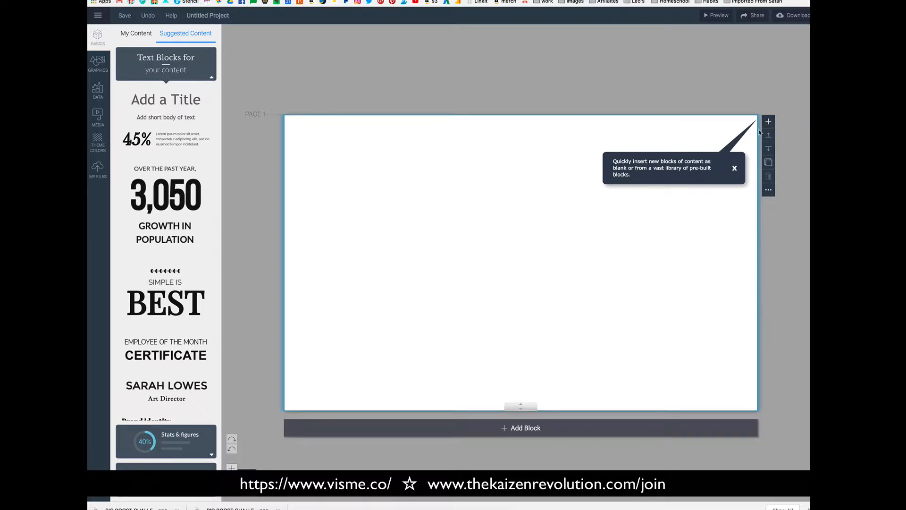
left_click(767, 122)
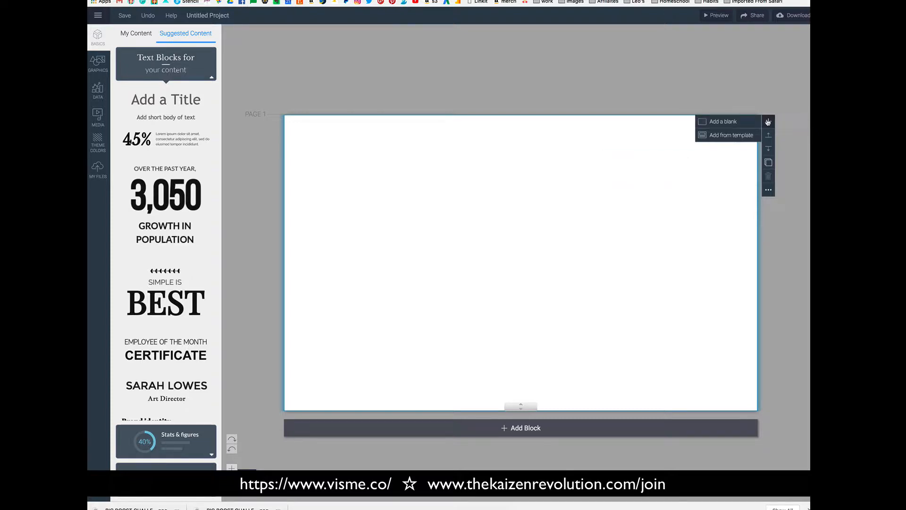
left_click(730, 136)
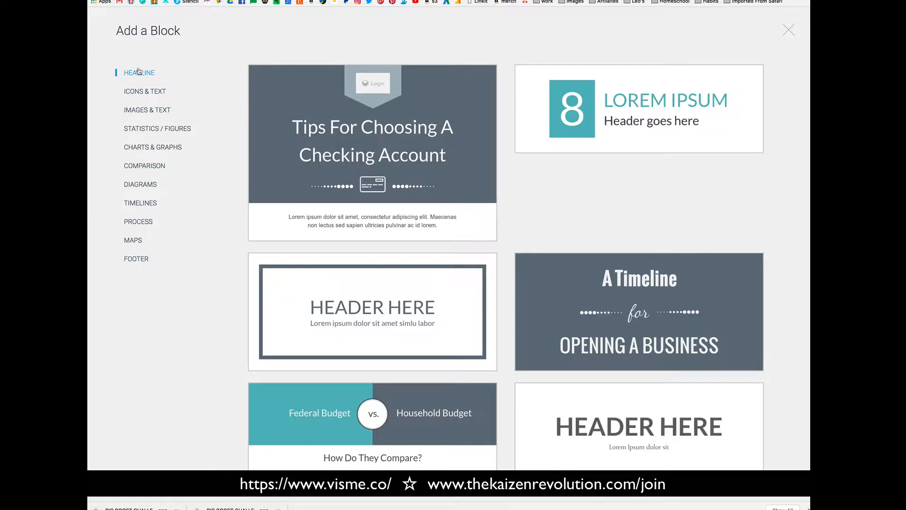
Step: Look through the block templates category by category, from Icons & Text through Statistics / Figures to Diagrams
left_click(145, 93)
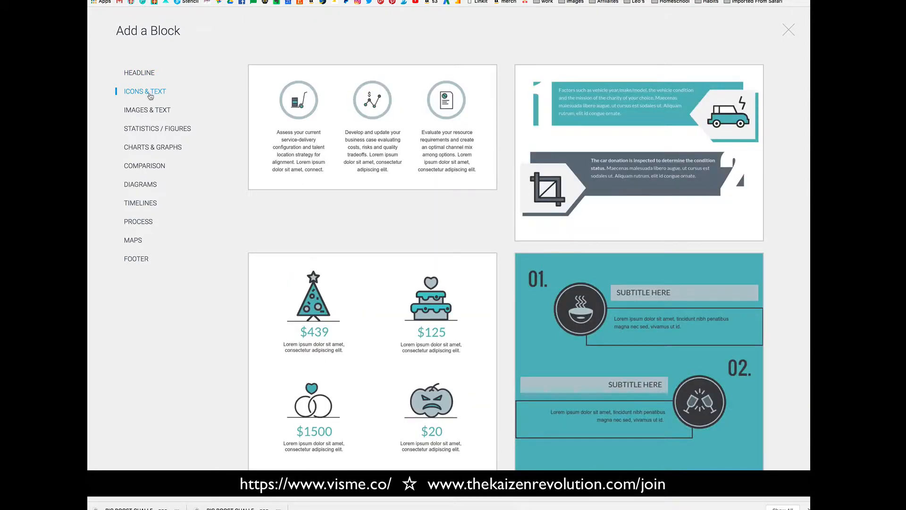
left_click(148, 111)
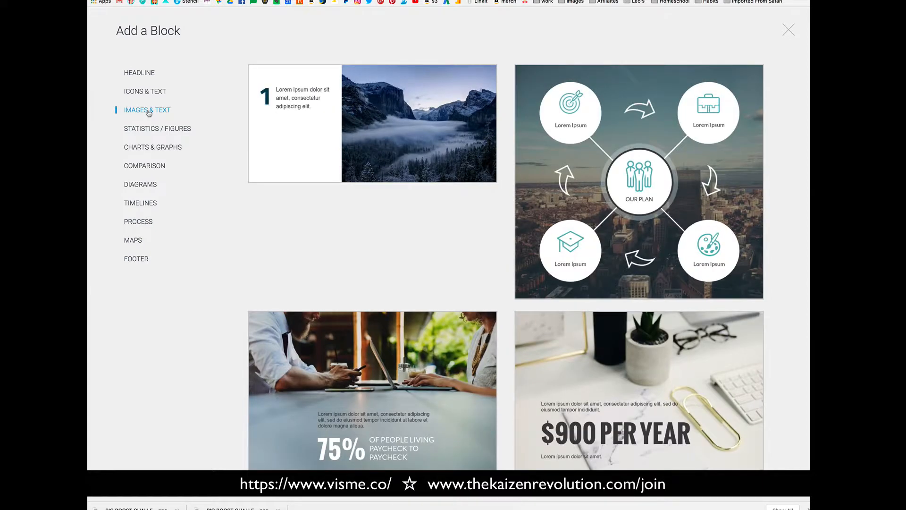
left_click(141, 130)
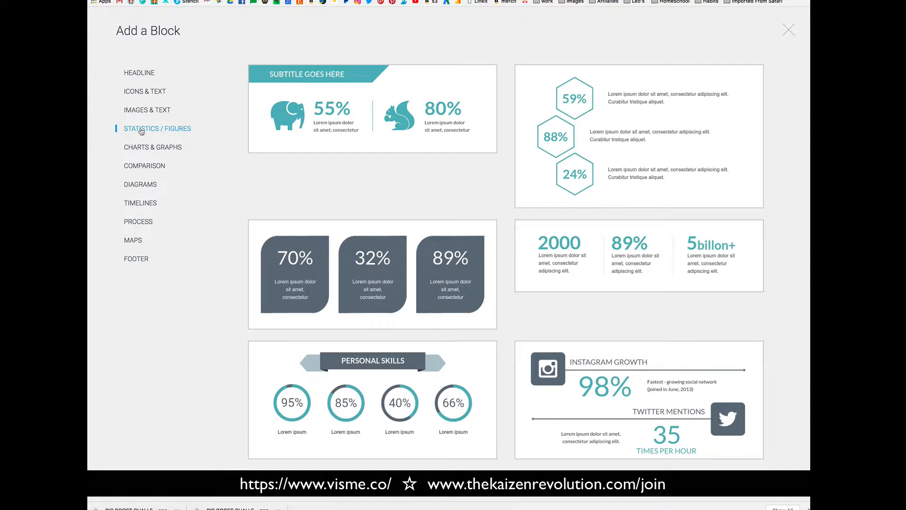
scroll(283, 307, "down", 7)
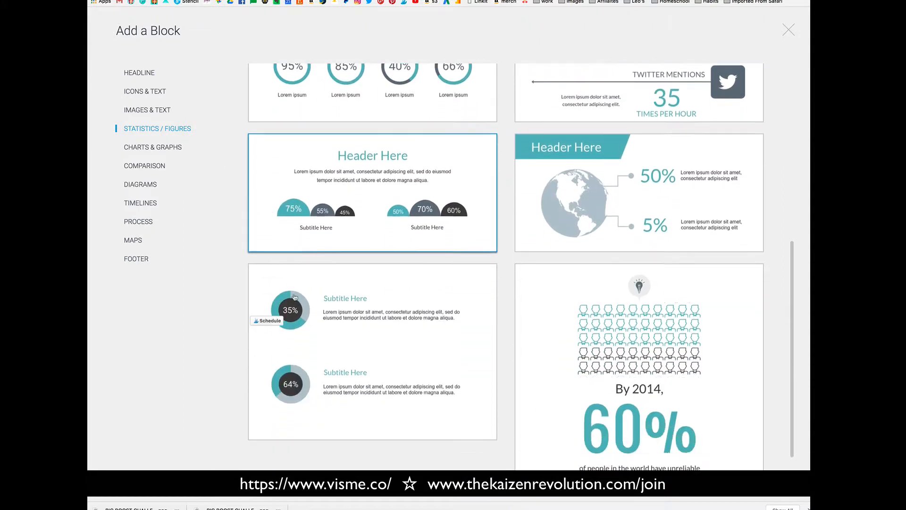
scroll(294, 297, "down", 1)
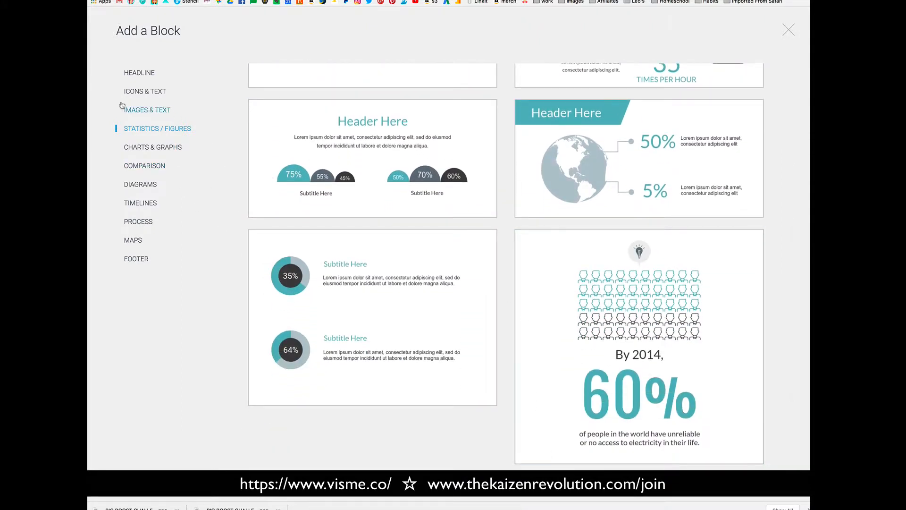
left_click(133, 149)
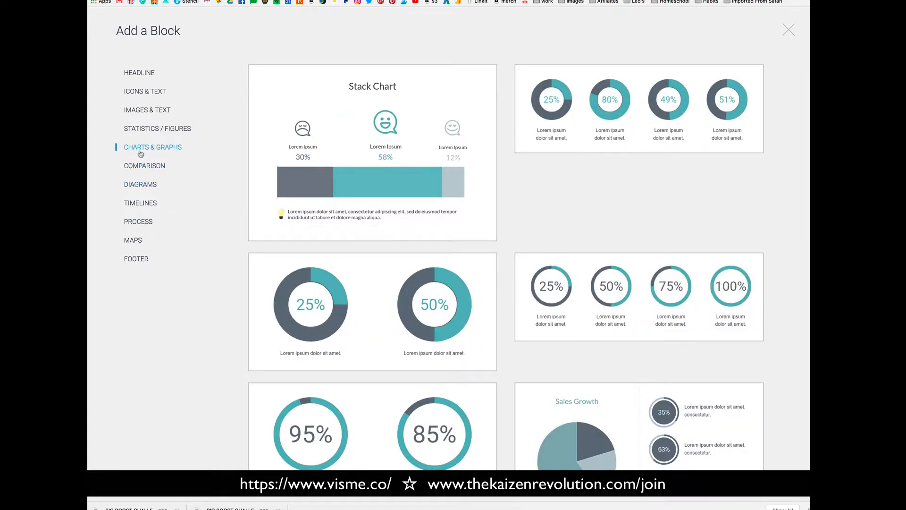
left_click(143, 167)
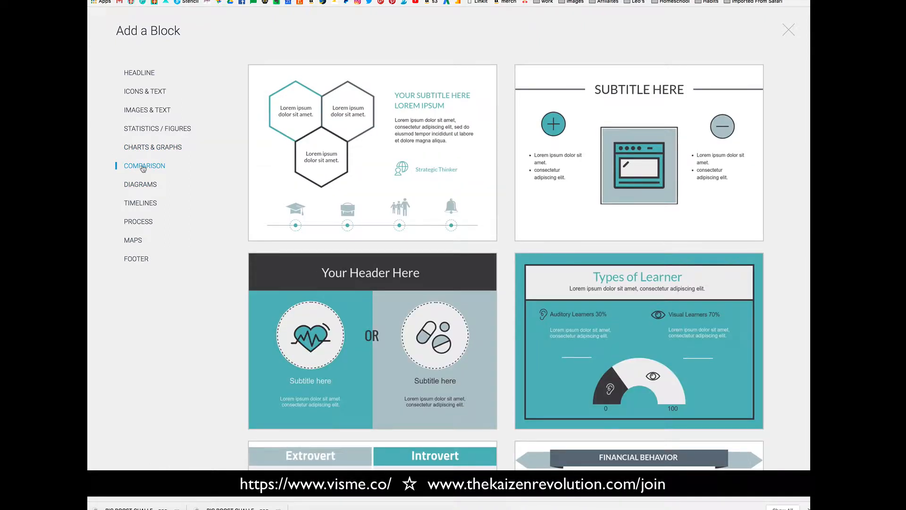
left_click(143, 188)
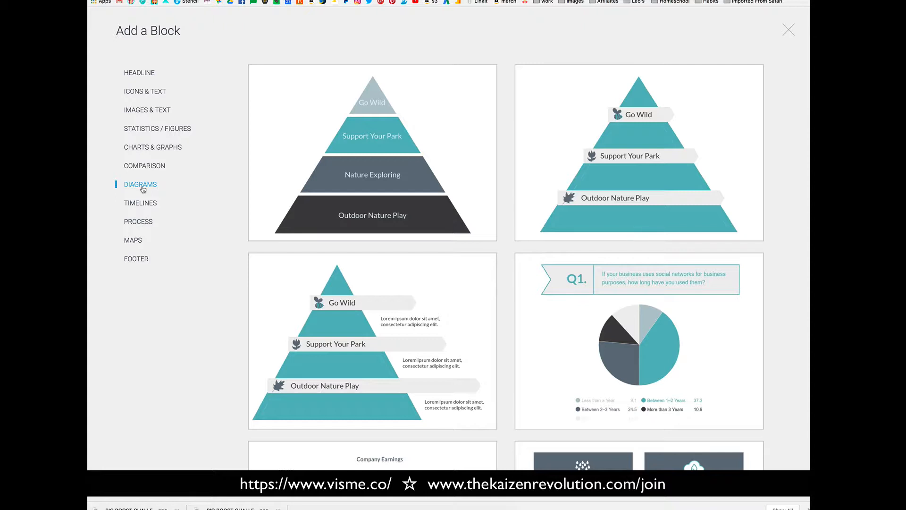
Step: Examine the range of Timelines block designs and bring up the Process blocks
left_click(141, 206)
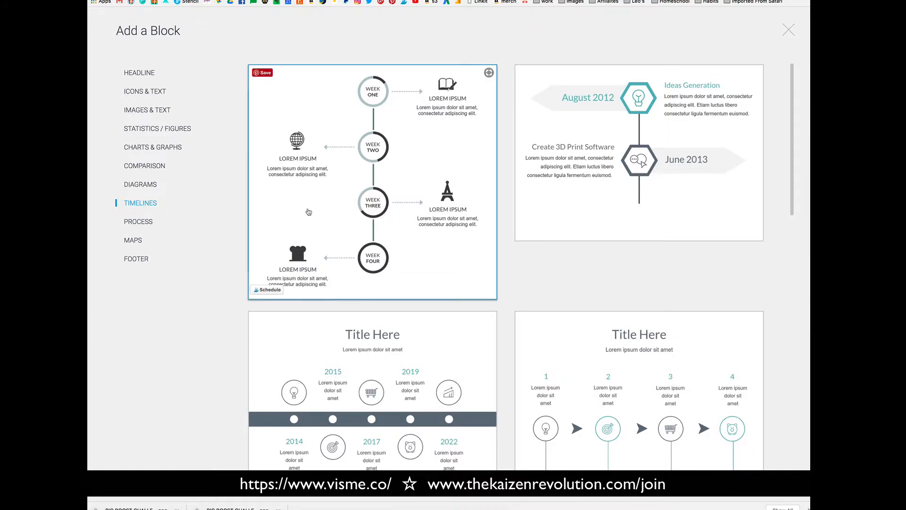
scroll(297, 210, "down", 10)
scroll(297, 211, "down", 4)
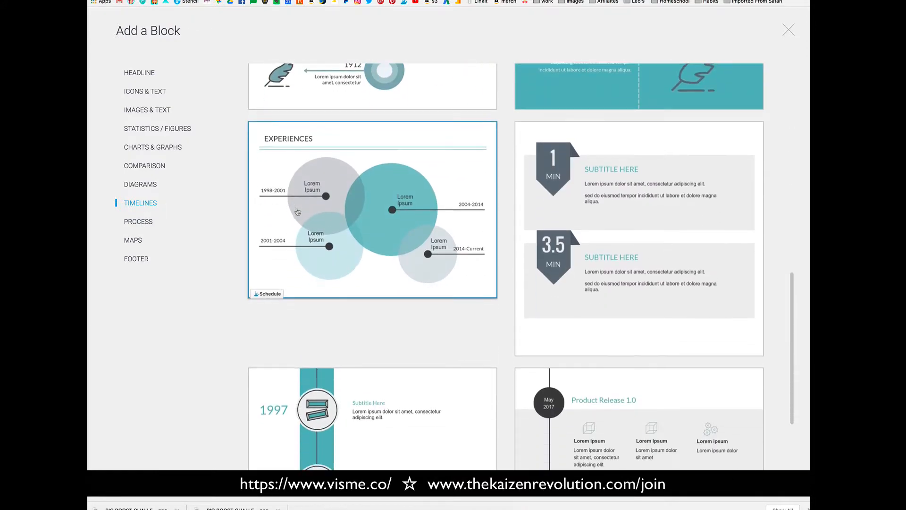
scroll(218, 213, "down", 2)
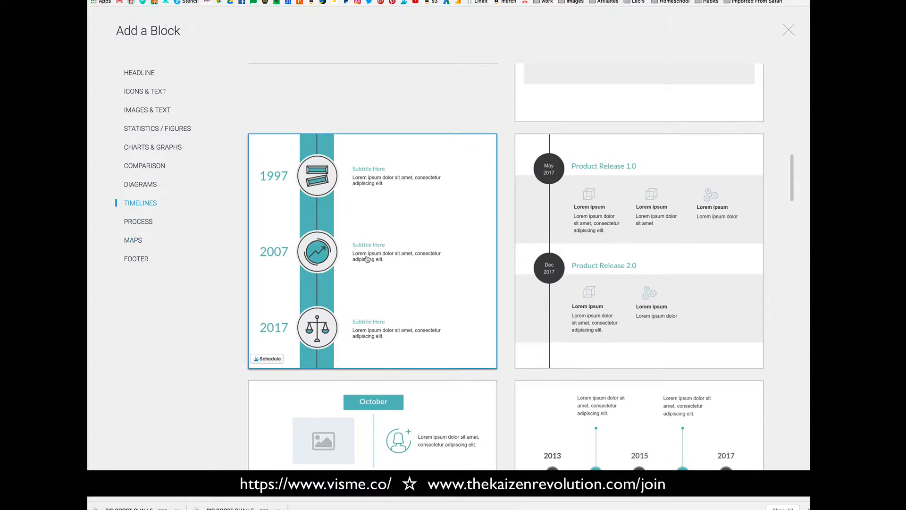
scroll(366, 257, "down", 9)
scroll(367, 256, "down", 4)
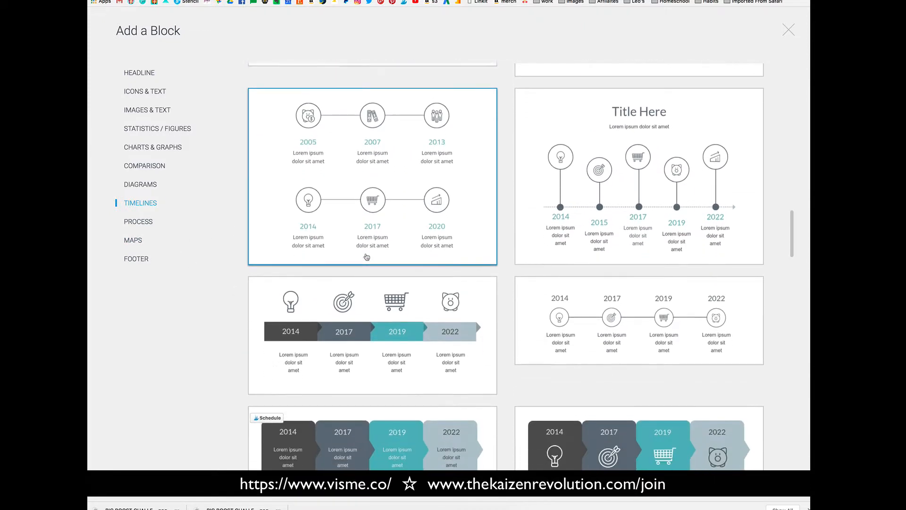
left_click(142, 222)
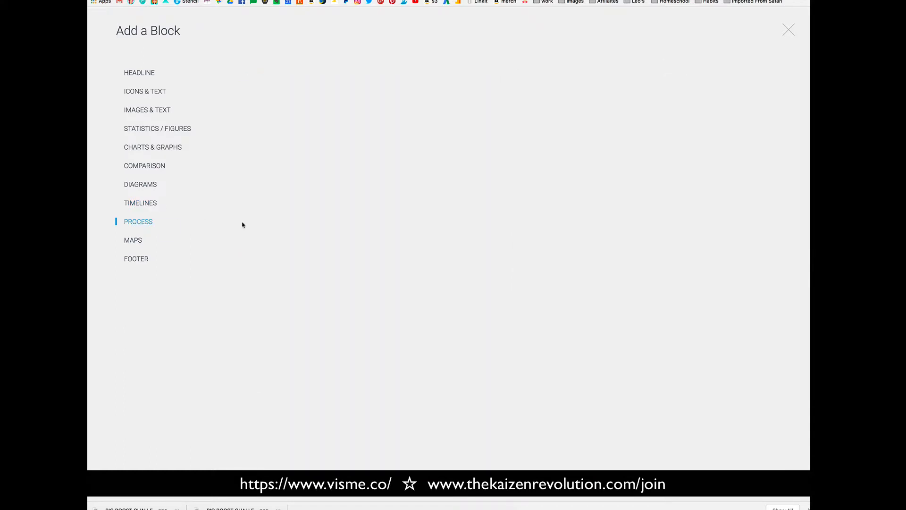